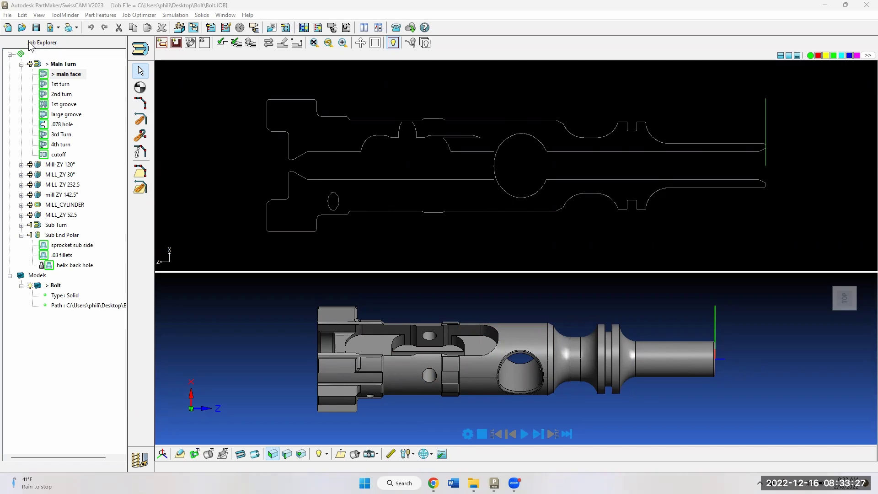
{"action": "left_click", "coordinate": [7, 16]}
{"action": "mouse_move", "coordinate": [20, 202]}
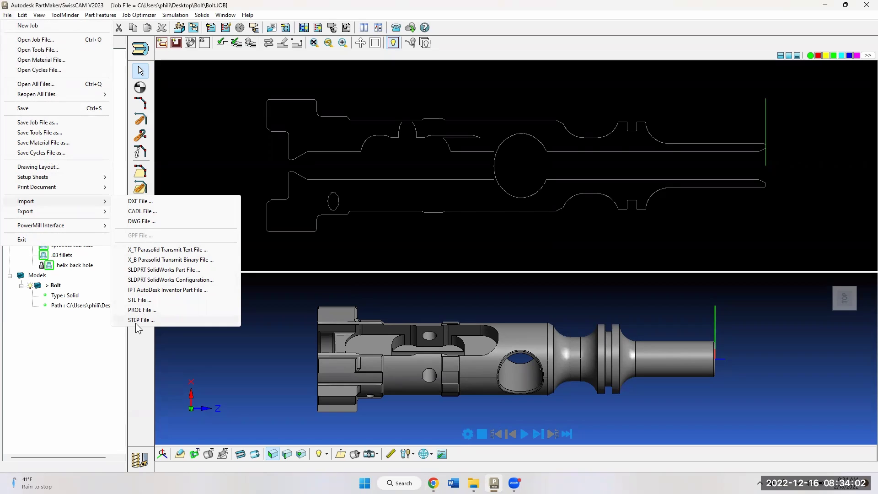
{"action": "left_click", "coordinate": [224, 383]}
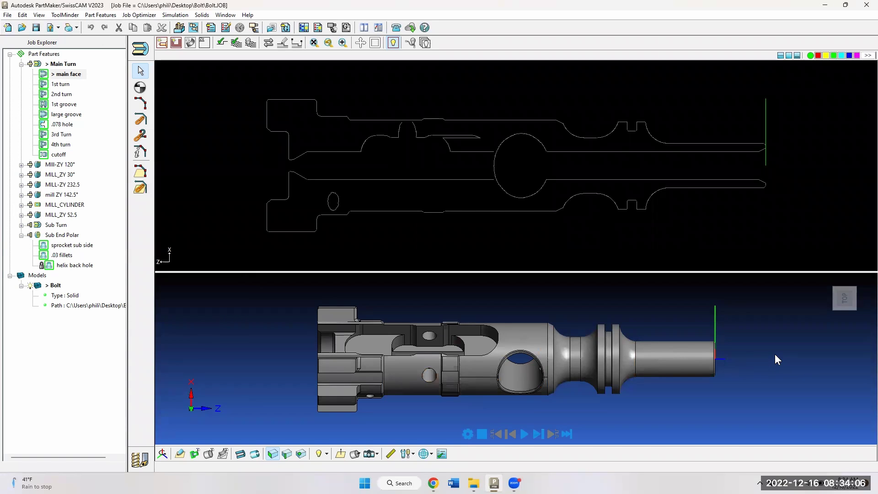
- Set the part origin at the arc/circle centre of the circular edge on the bolt's slim shank end
{"action": "left_click", "coordinate": [162, 454]}
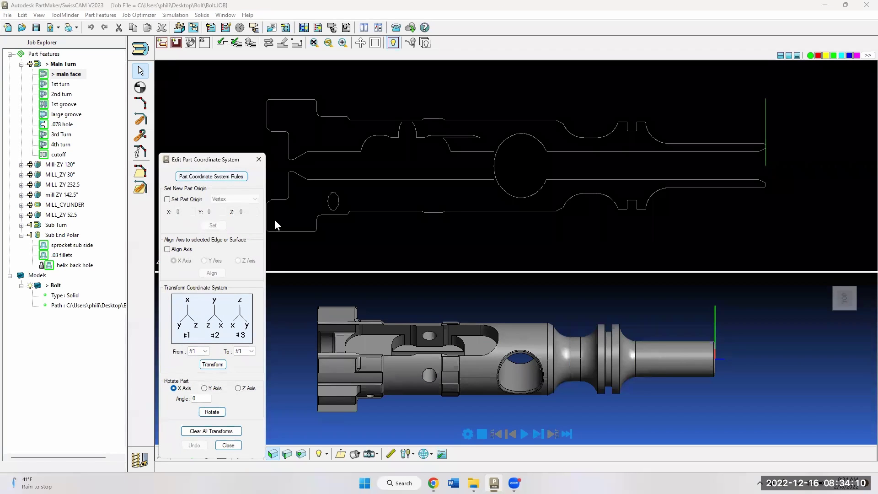
{"action": "left_click_drag", "start_coordinate": [772, 346], "coordinate": [718, 353]}
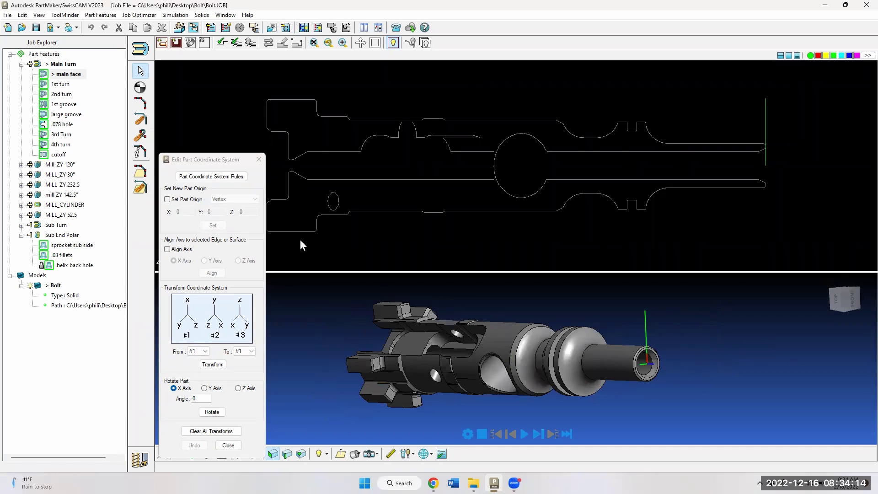
{"action": "left_click", "coordinate": [168, 199]}
{"action": "left_click", "coordinate": [167, 199]}
{"action": "left_click", "coordinate": [230, 200]}
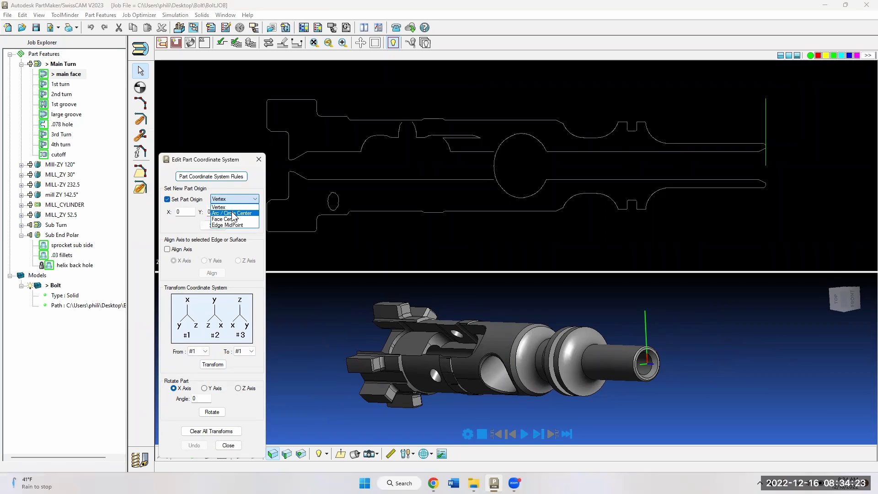
{"action": "left_click", "coordinate": [233, 214]}
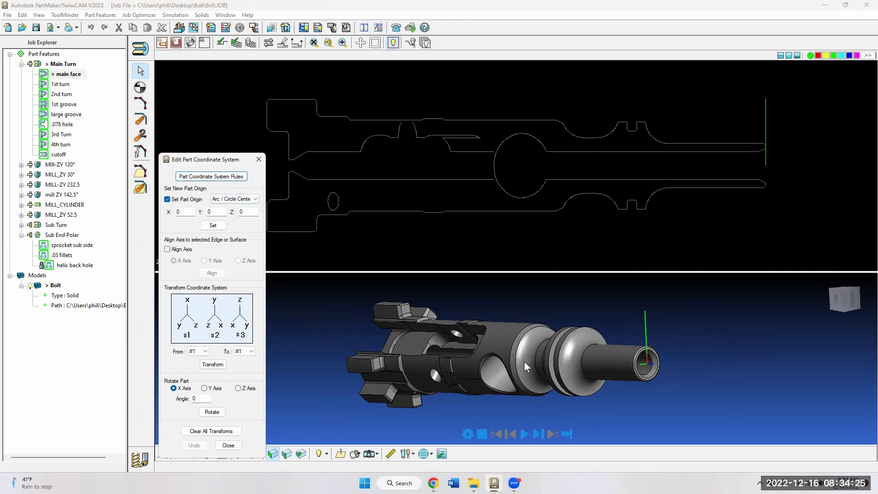
{"action": "left_click", "coordinate": [653, 359]}
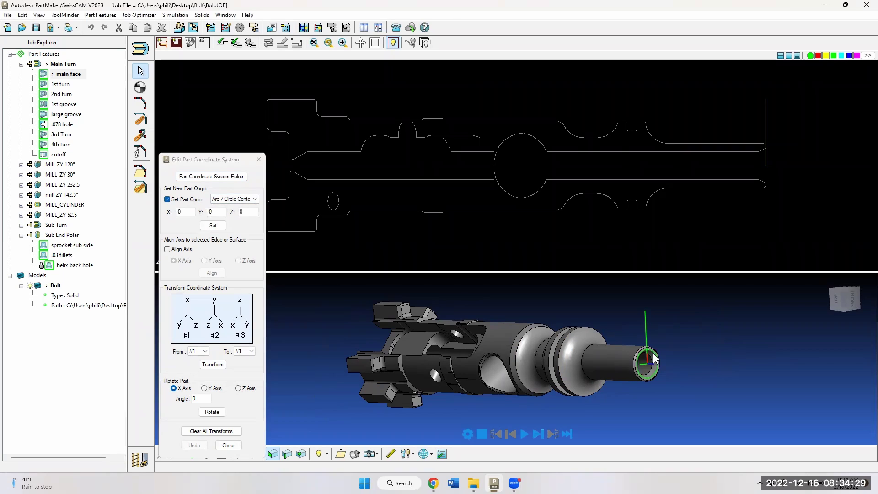
{"action": "left_click", "coordinate": [207, 226]}
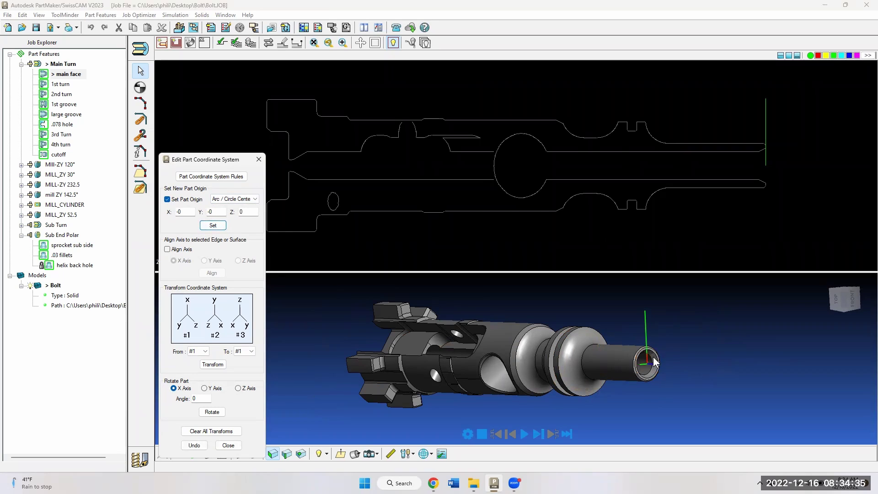
{"action": "middle_click_drag", "start_coordinate": [694, 375], "coordinate": [727, 373]}
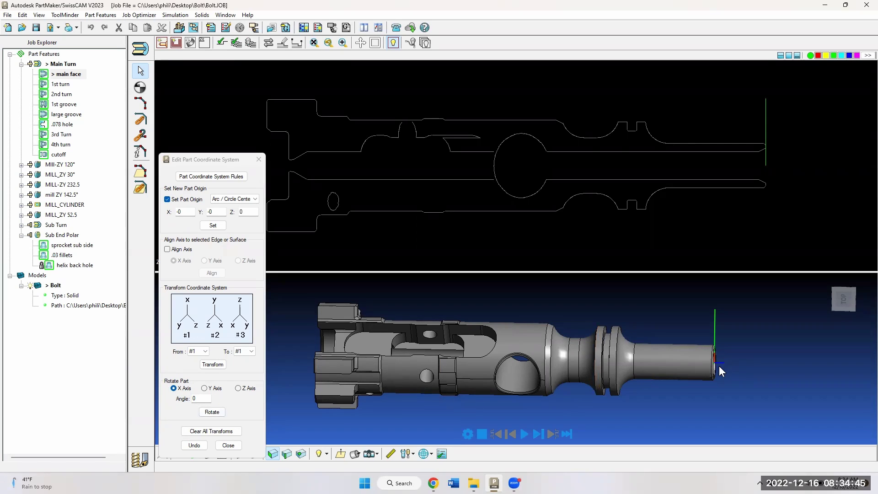
{"action": "left_click", "coordinate": [227, 445]}
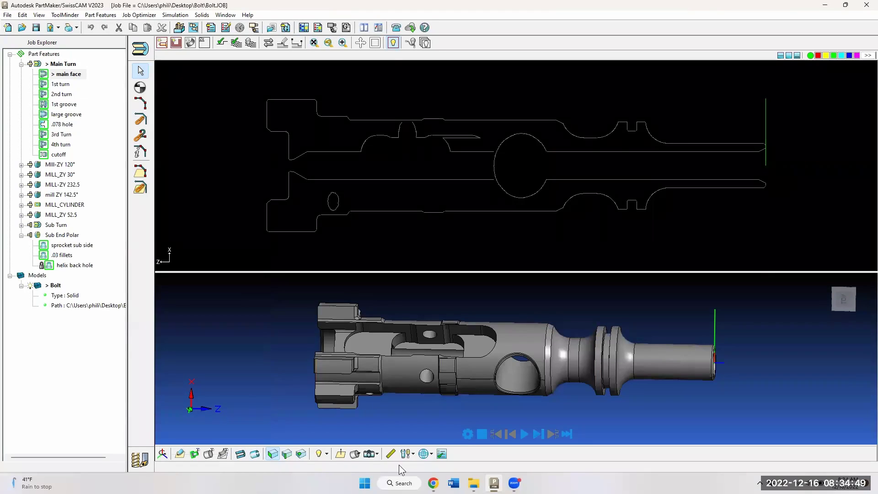
- Check the stock and guide bushing dimensions in the Main Turn setup and apply the setup
{"action": "left_click", "coordinate": [339, 454]}
{"action": "scroll", "coordinate": [606, 393], "scroll_direction": "up", "scroll_amount": 5}
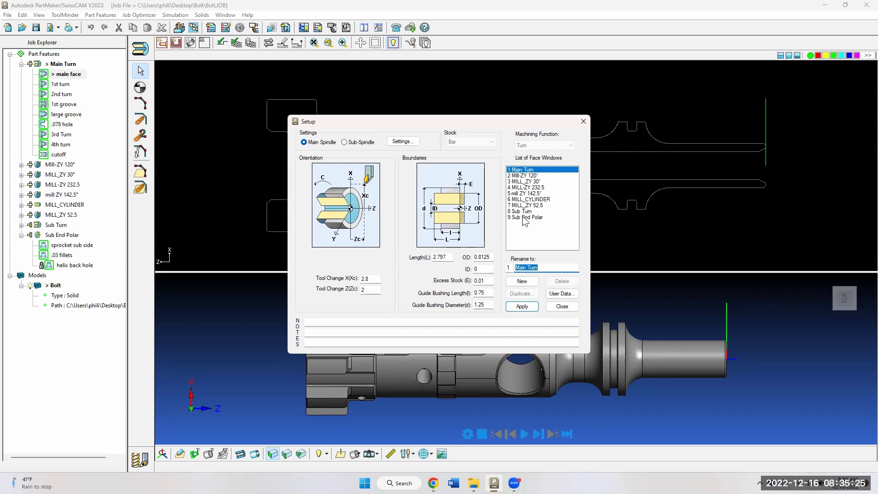
{"action": "middle_click_drag", "start_coordinate": [386, 381], "coordinate": [415, 350]}
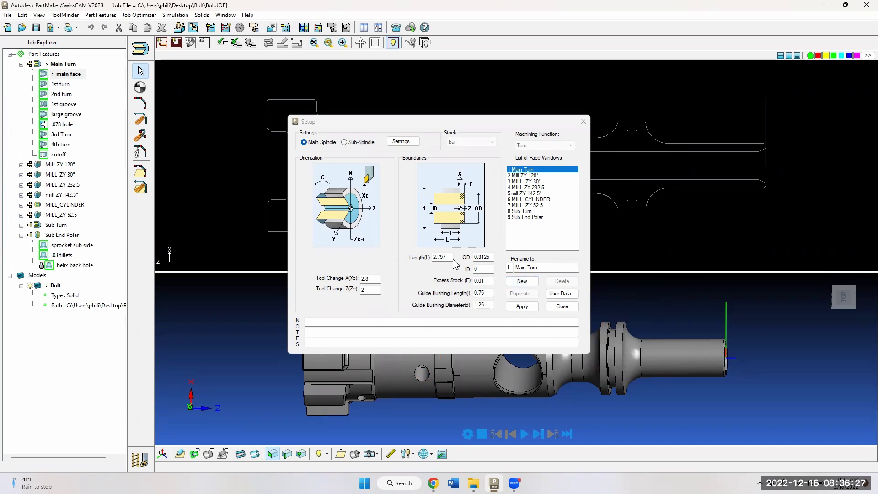
{"action": "left_click", "coordinate": [486, 304]}
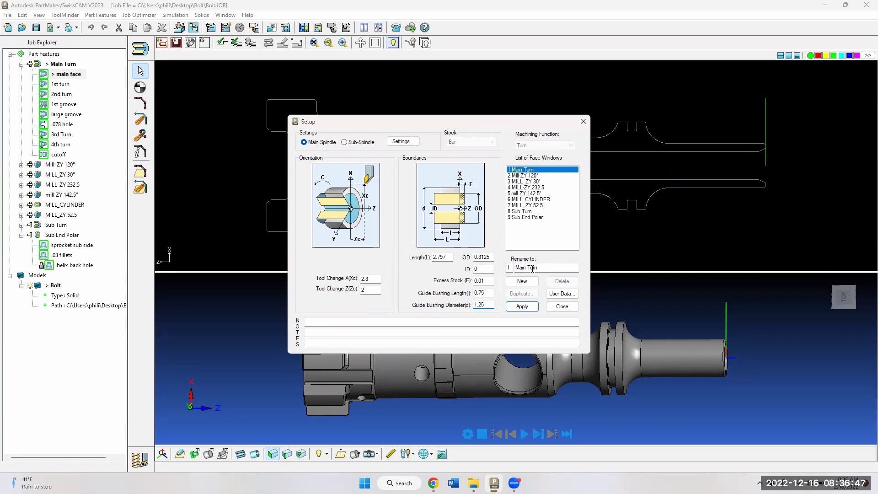
{"action": "left_click", "coordinate": [520, 306]}
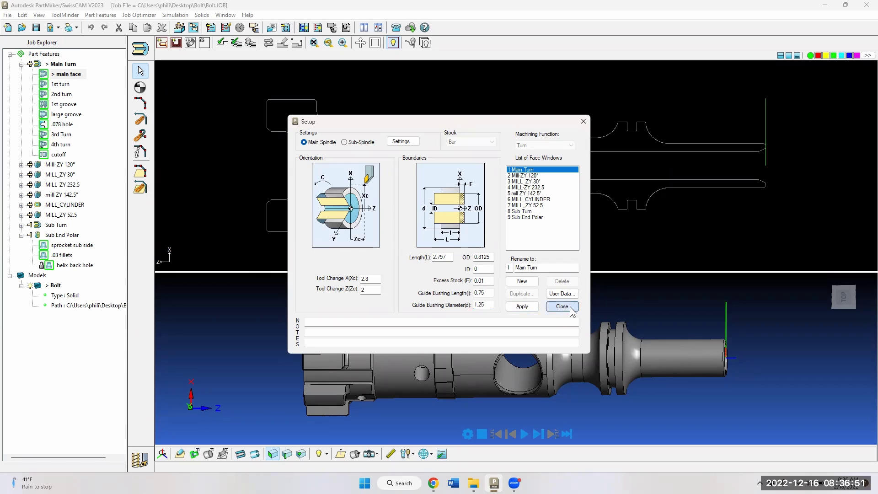
{"action": "left_click", "coordinate": [563, 307]}
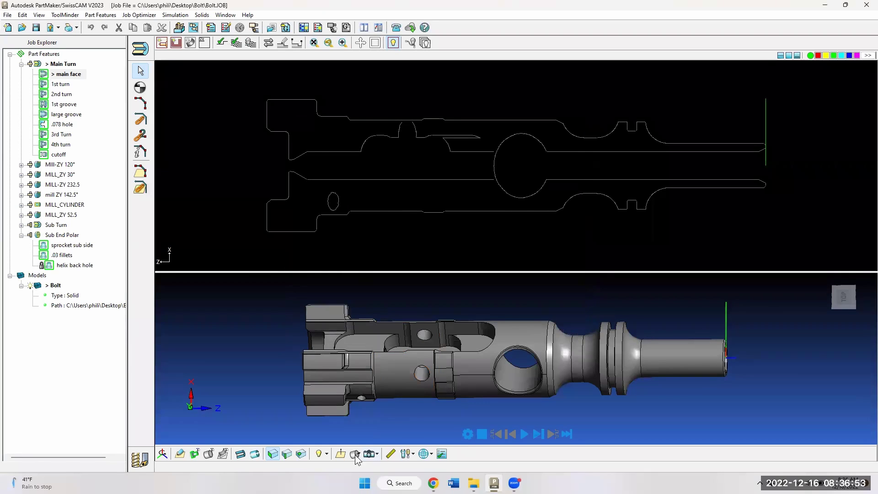
{"action": "left_click", "coordinate": [341, 453]}
{"action": "left_click", "coordinate": [194, 453]}
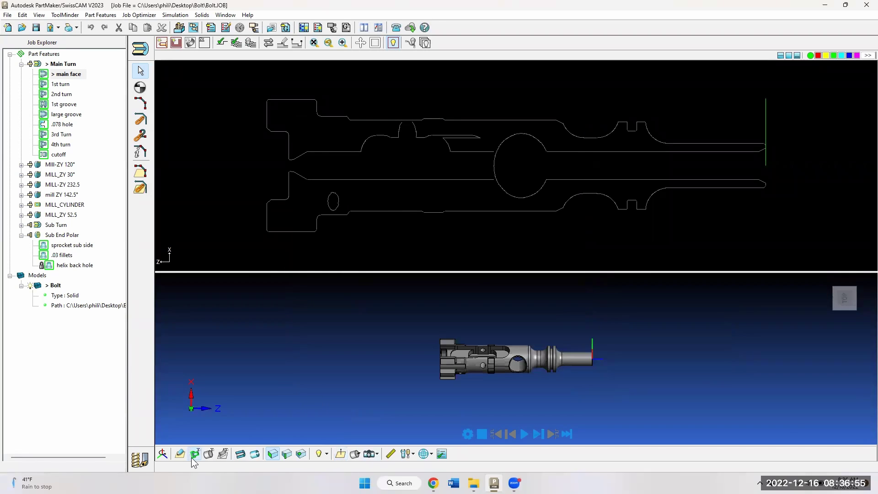
{"action": "left_click", "coordinate": [236, 408]}
{"action": "middle_click_drag", "start_coordinate": [540, 155], "coordinate": [596, 156]}
{"action": "scroll", "coordinate": [596, 152], "scroll_direction": "up", "scroll_amount": 1}
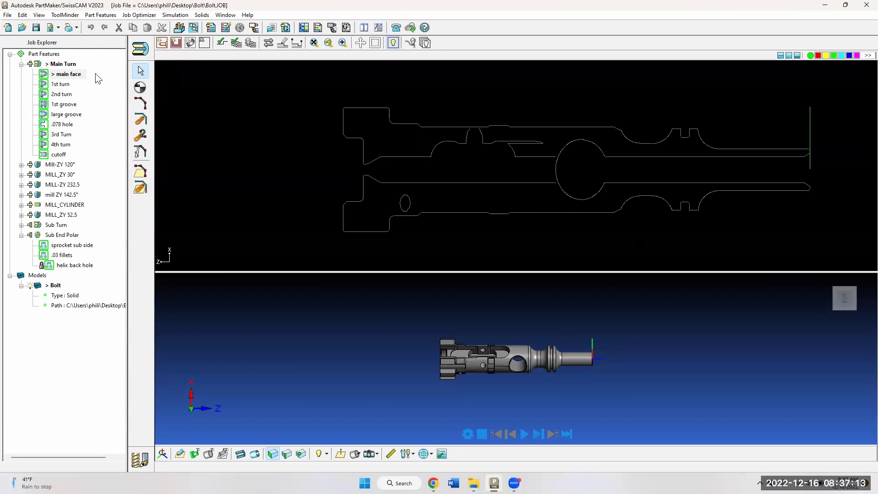
- Review the main face group's contouring parameters and its finishing tool T166, applying both the tool and group settings
{"action": "double_click", "coordinate": [70, 77]}
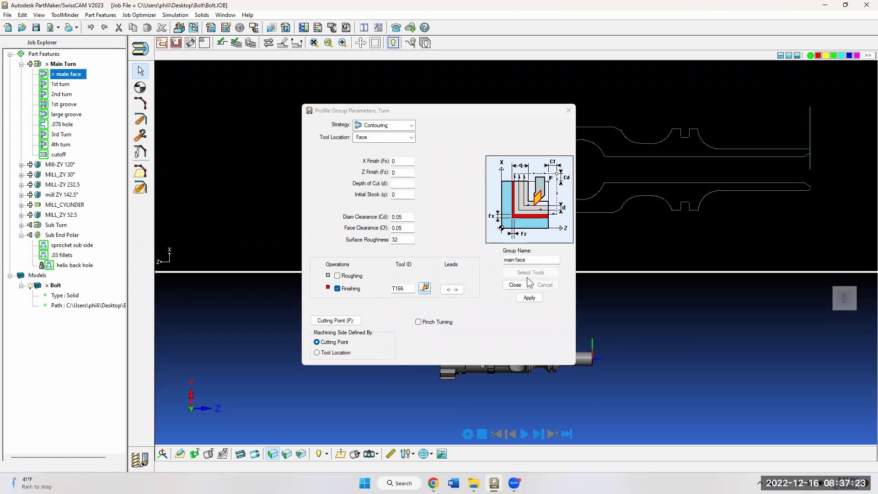
{"action": "left_click", "coordinate": [424, 287]}
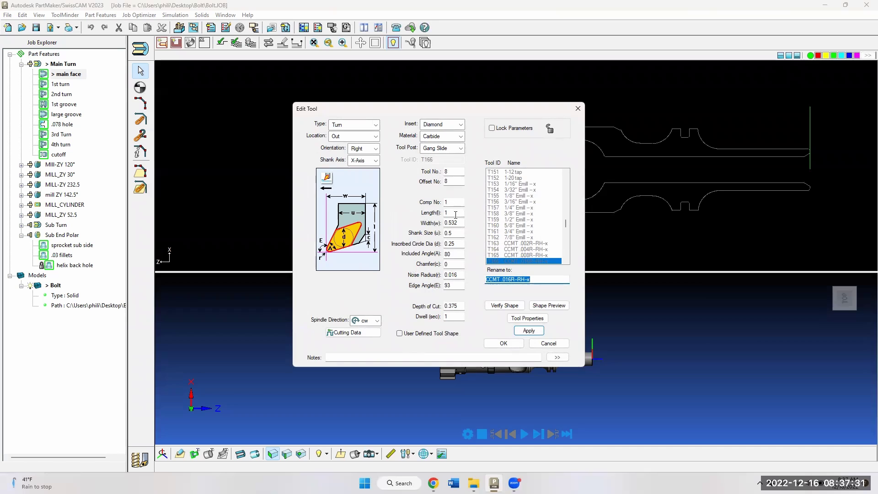
{"action": "left_click", "coordinate": [528, 331]}
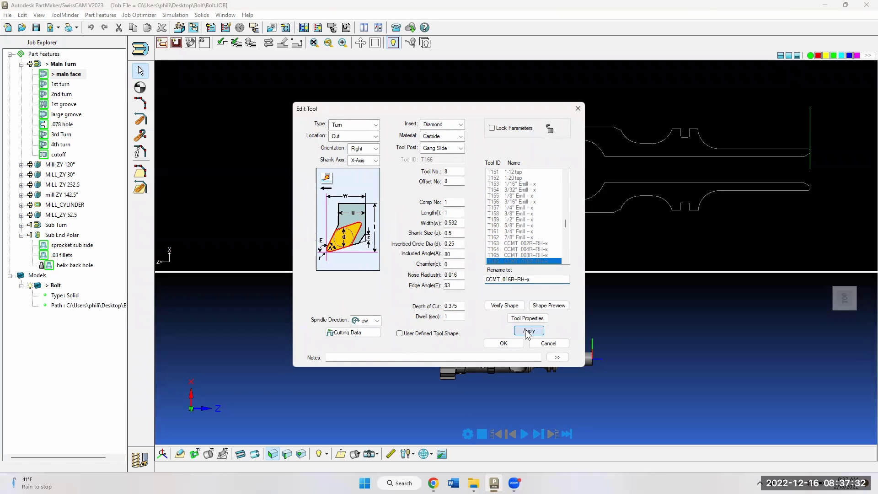
{"action": "left_click", "coordinate": [505, 343]}
{"action": "left_click", "coordinate": [528, 298]}
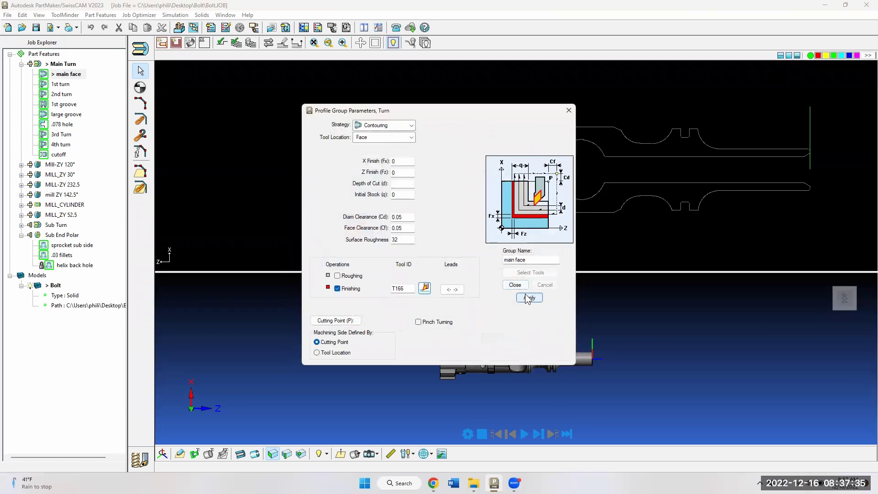
{"action": "left_click", "coordinate": [514, 285]}
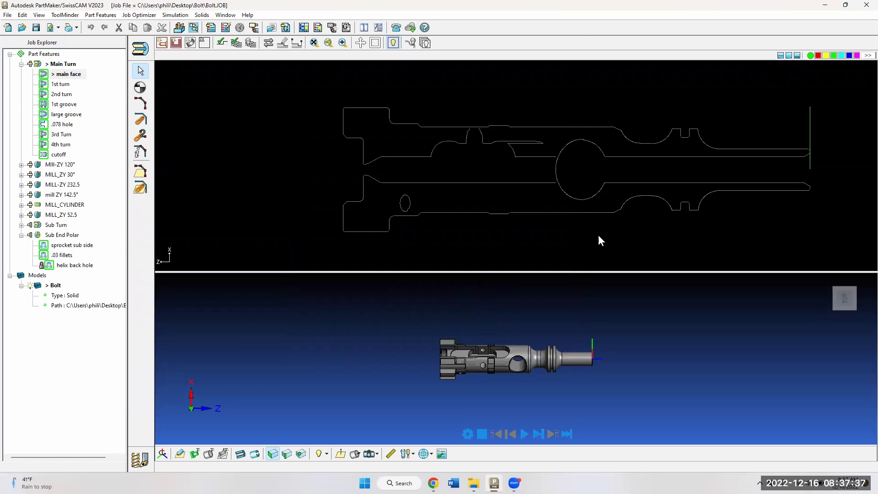
- Display the coordinate axes and the stock boundary around the bolt profile, and hide both again
{"action": "middle_click_drag", "start_coordinate": [823, 127], "coordinate": [698, 131]}
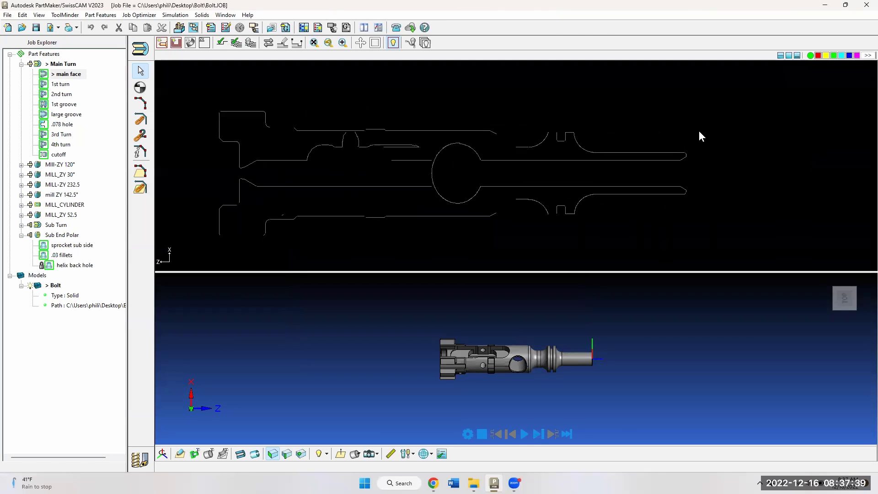
{"action": "left_click", "coordinate": [361, 42]}
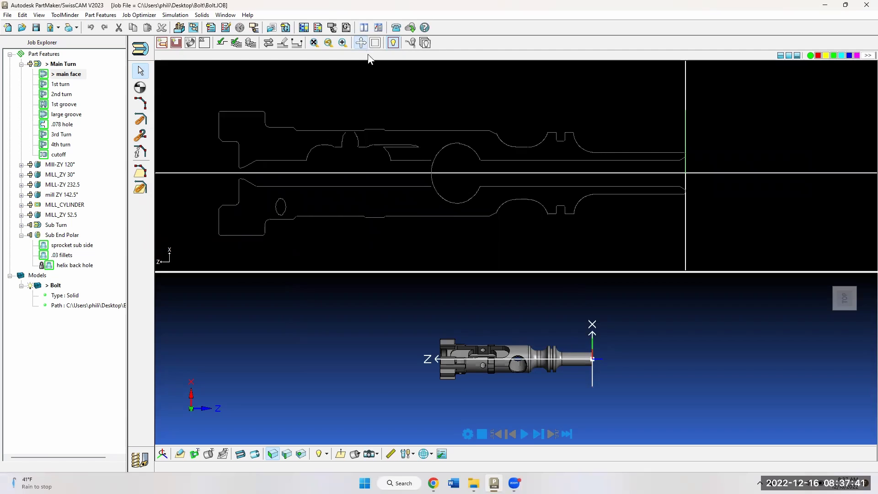
{"action": "left_click", "coordinate": [374, 42]}
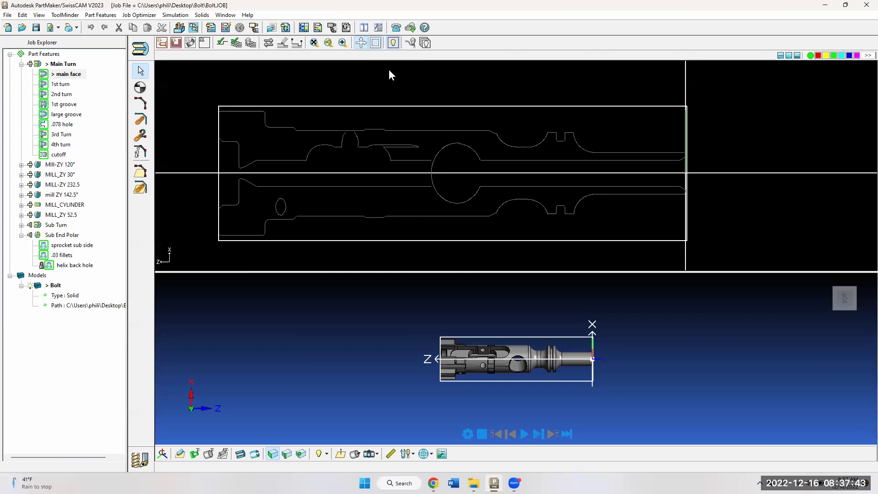
{"action": "left_click", "coordinate": [375, 45]}
{"action": "left_click", "coordinate": [363, 45]}
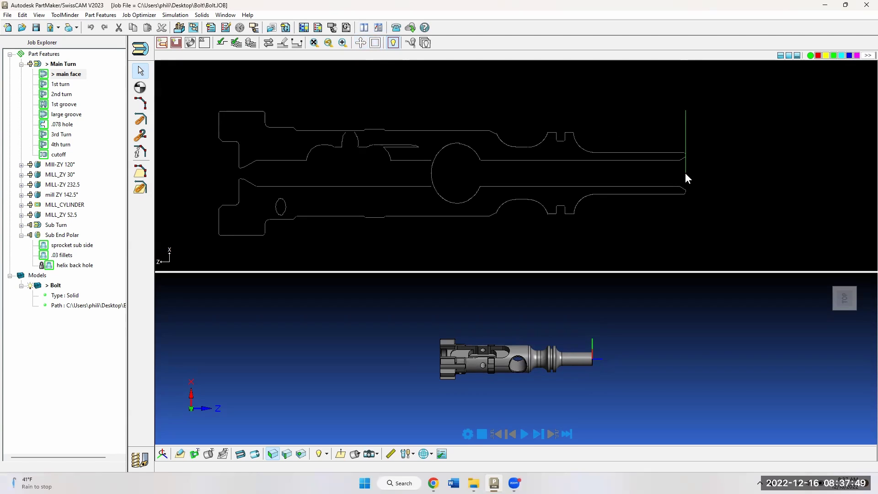
- Verify the main face toolpath on the 2D profile with a hollow tool and a verification delay of 3
{"action": "left_click", "coordinate": [222, 43]}
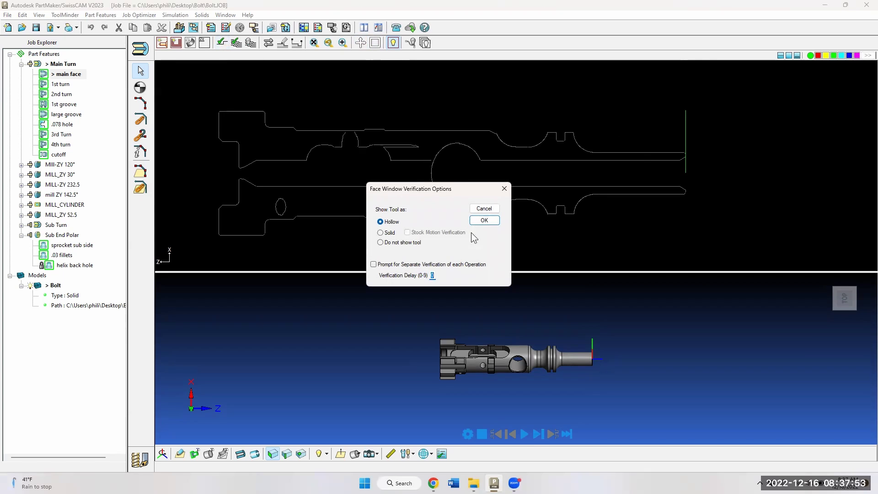
{"action": "type", "text": "3"}
{"action": "left_click", "coordinate": [483, 221]}
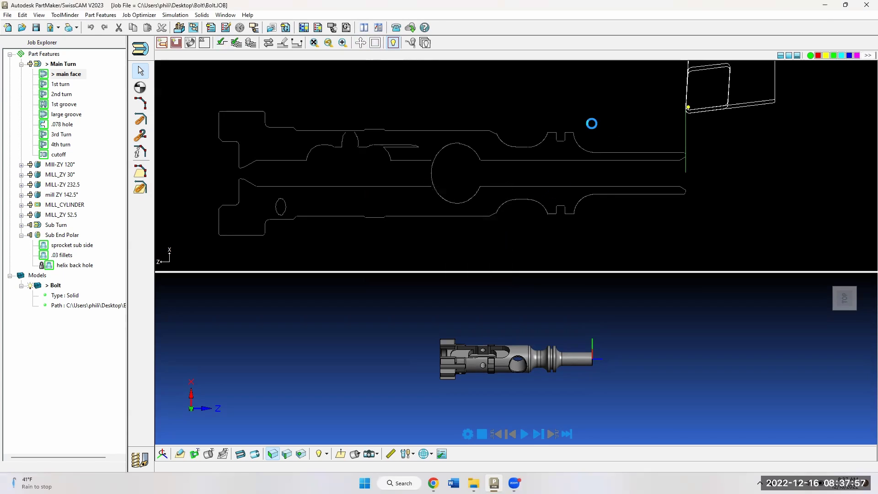
- Verify the main face cut on the solid model with the tool, stock motion, sectioned guide bushing and toolpath shown
{"action": "scroll", "coordinate": [629, 293], "scroll_direction": "up", "scroll_amount": 2}
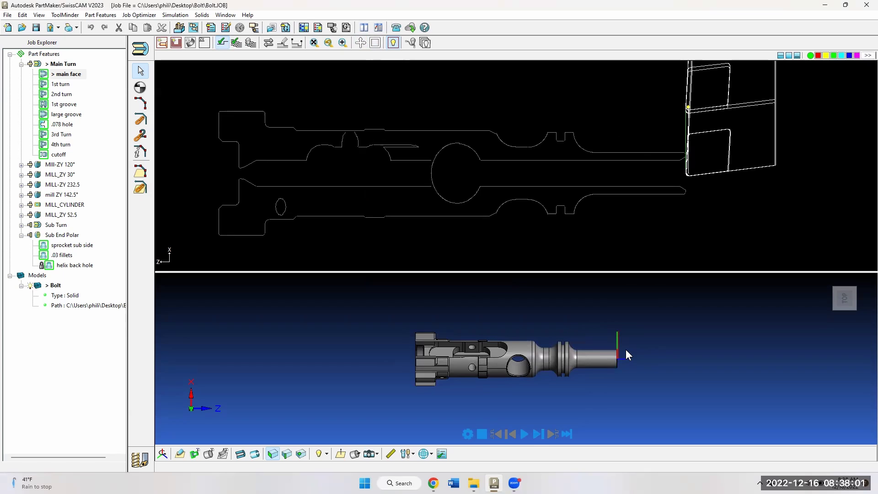
{"action": "left_click", "coordinate": [467, 433]}
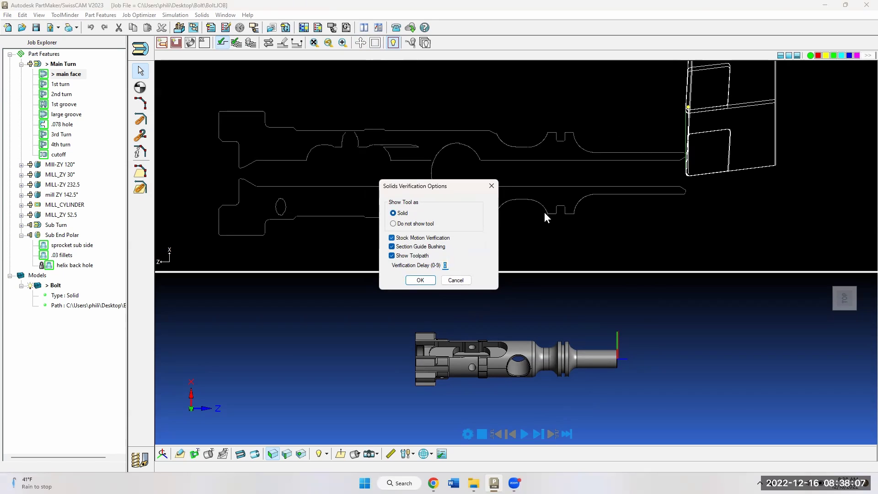
{"action": "left_click", "coordinate": [419, 280]}
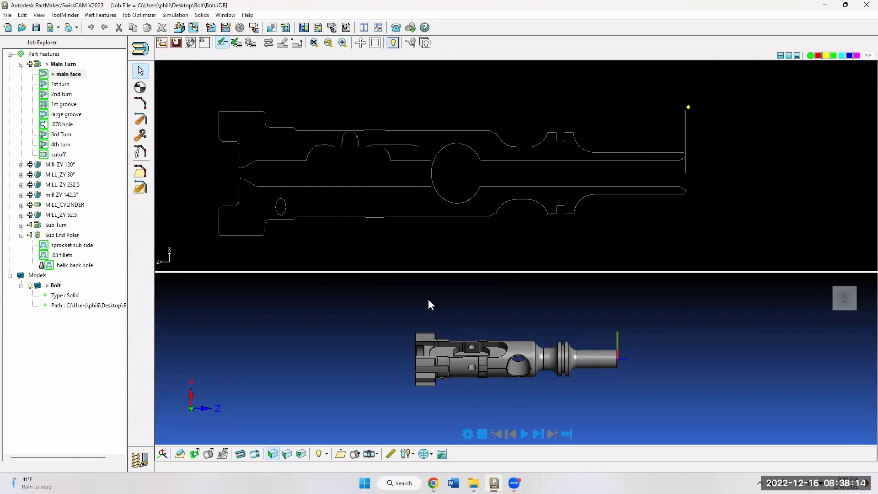
{"action": "left_click", "coordinate": [538, 437]}
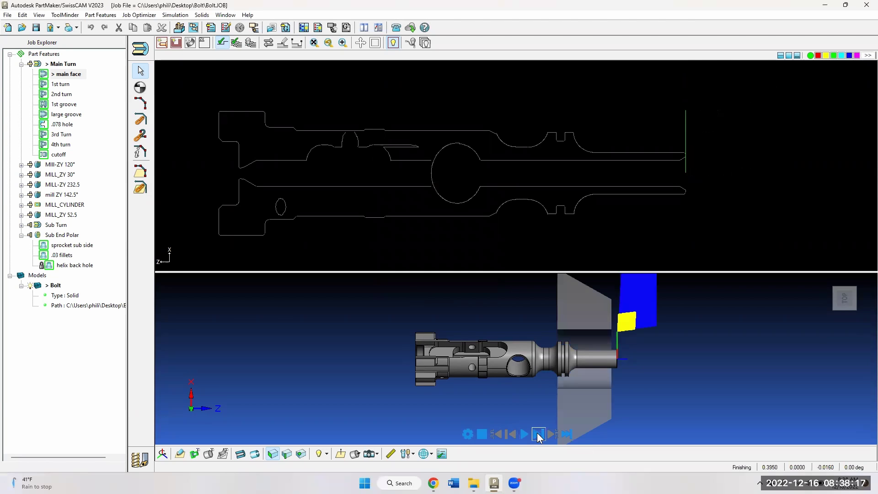
{"action": "middle_click_drag", "start_coordinate": [651, 394], "coordinate": [665, 393]}
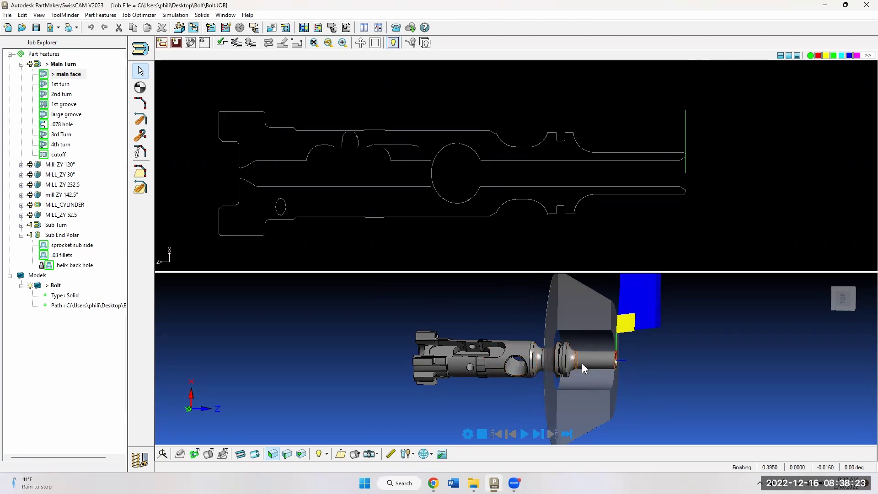
- Show the stock around the solid bolt and step through the main face cut with the stock visible
{"action": "left_click", "coordinate": [320, 454]}
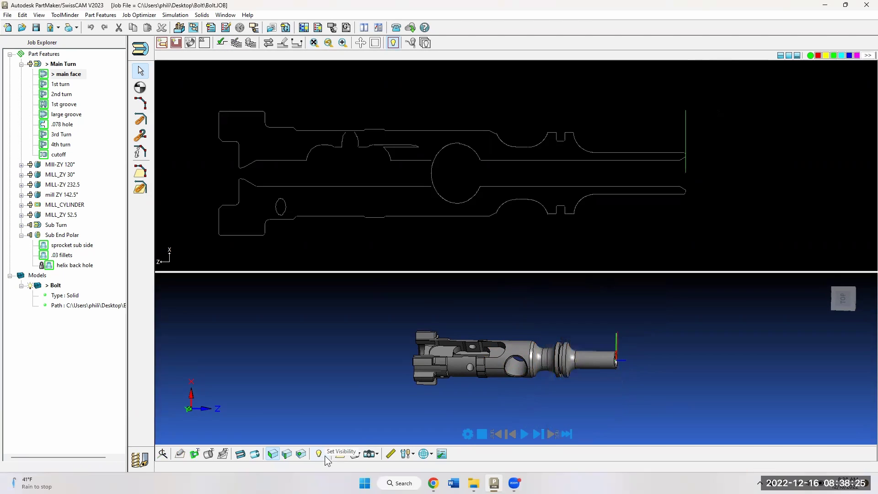
{"action": "left_click", "coordinate": [326, 453]}
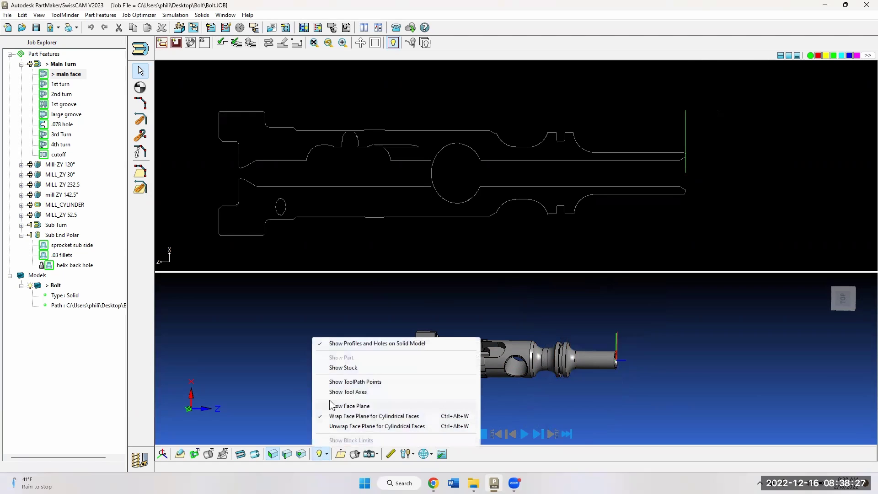
{"action": "left_click", "coordinate": [337, 368]}
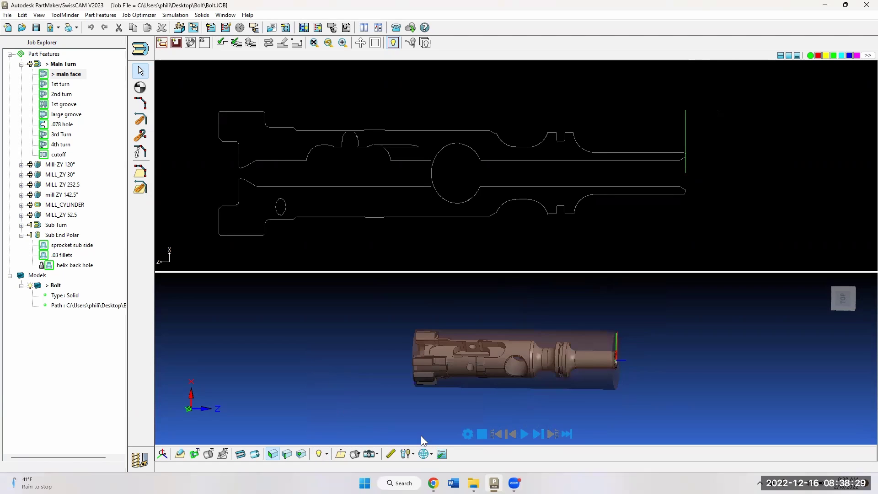
{"action": "left_click", "coordinate": [538, 436]}
{"action": "middle_click_drag", "start_coordinate": [561, 377], "coordinate": [604, 359]}
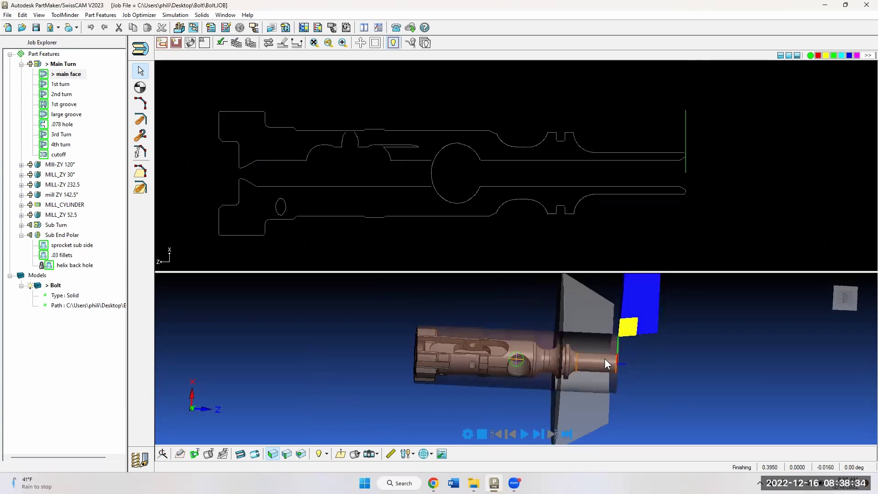
{"action": "left_click", "coordinate": [539, 434]}
{"action": "left_click", "coordinate": [538, 435]}
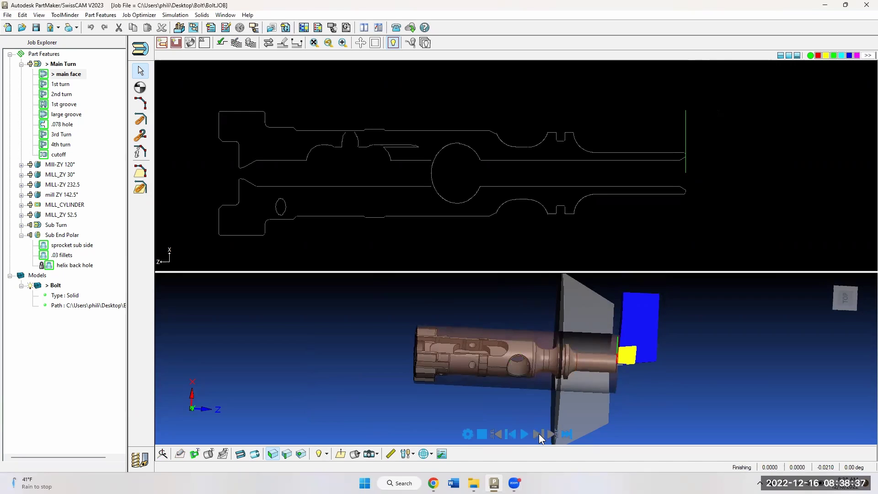
- Clear the main face cutting simulation from the solid model and hide the stock around the bolt
{"action": "left_click", "coordinate": [341, 455]}
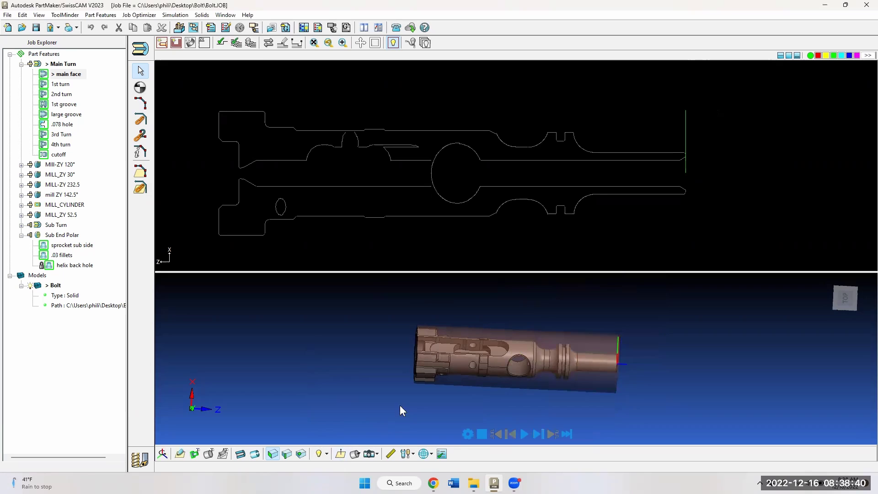
{"action": "left_click", "coordinate": [340, 454]}
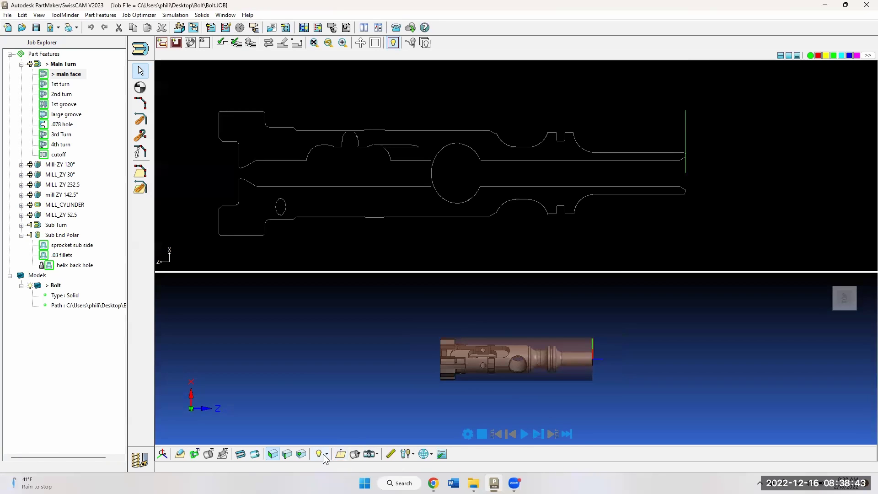
{"action": "left_click", "coordinate": [326, 454]}
{"action": "left_click", "coordinate": [325, 365]}
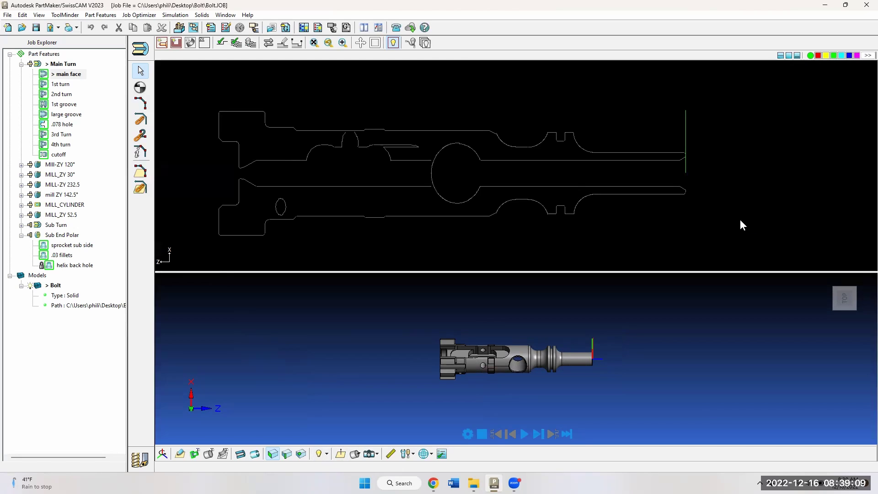
- Verify the 1st turn toolpath on the 2D profile with the tool shown as hollow
{"action": "left_click", "coordinate": [62, 84]}
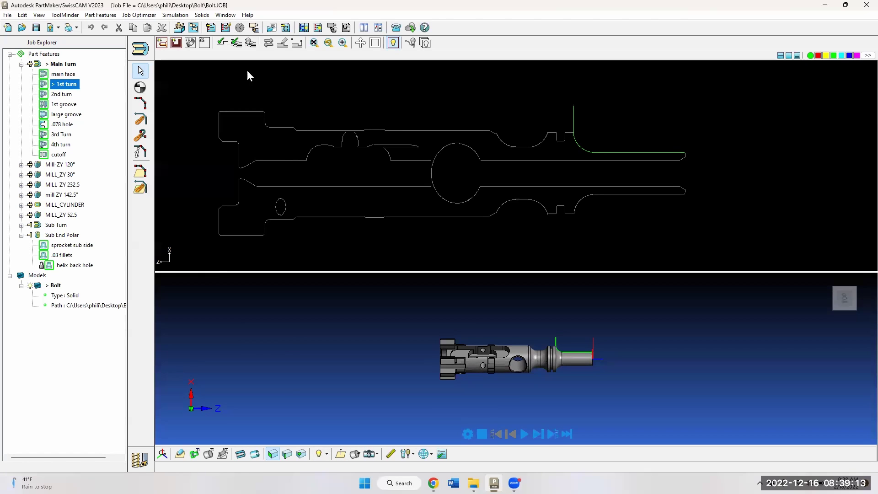
{"action": "left_click", "coordinate": [221, 42]}
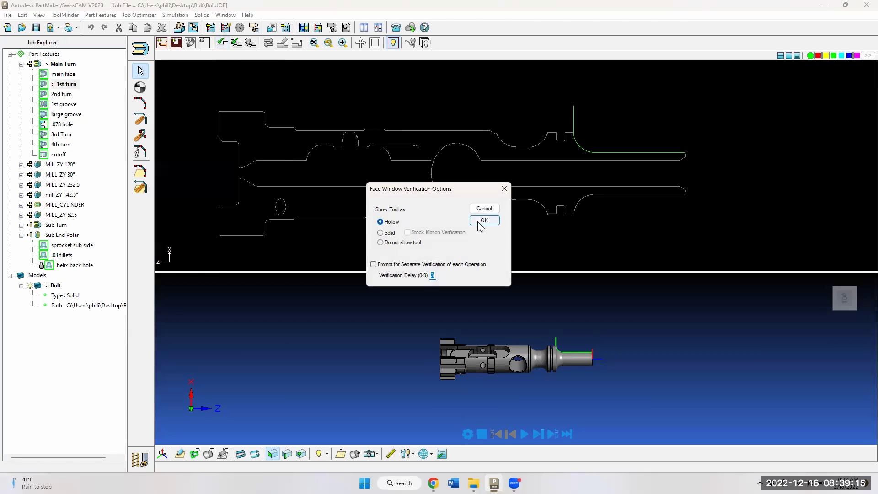
{"action": "left_click", "coordinate": [481, 221]}
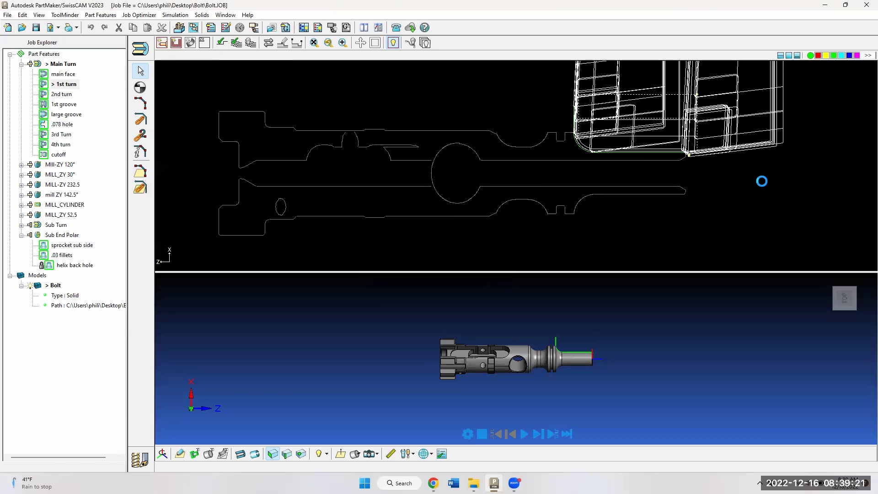
- Display the 2nd turn, 1st groove and large groove profiles one after another on the bolt
{"action": "left_click", "coordinate": [64, 95]}
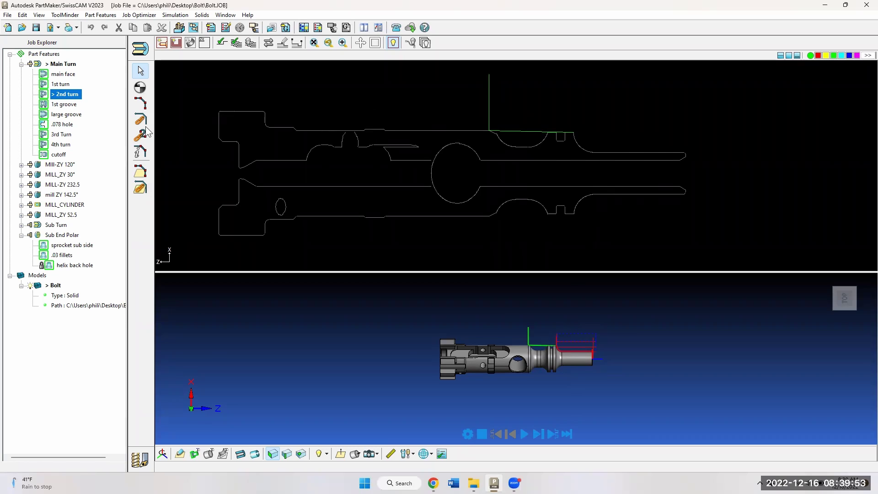
{"action": "left_click", "coordinate": [71, 105]}
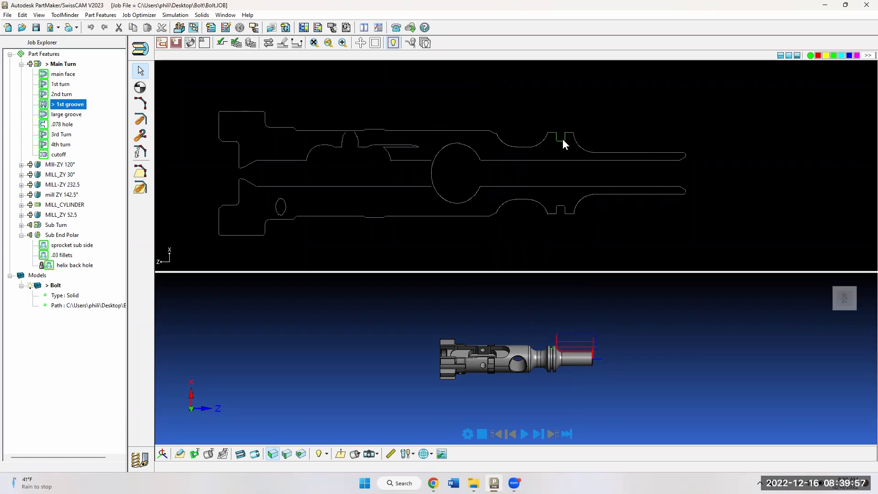
{"action": "left_click", "coordinate": [64, 115]}
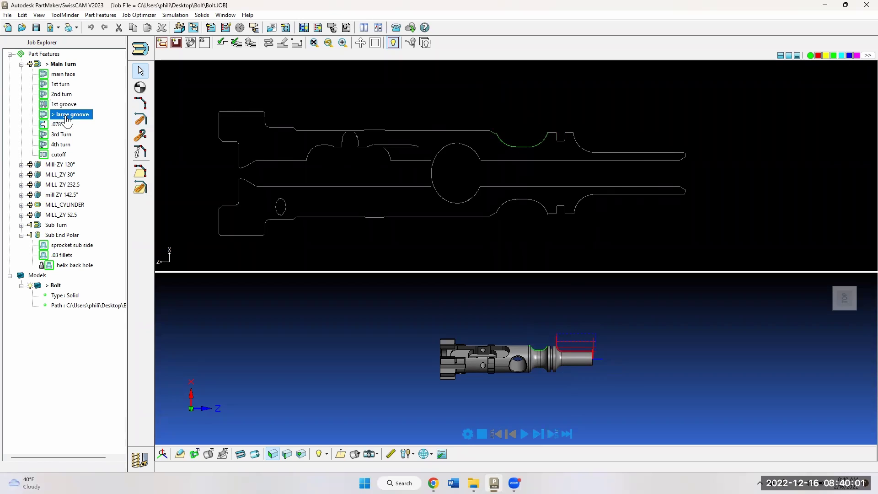
- Review the large groove group's contouring parameters and its roughing tool T253, and verify the groove toolpath on the 2D profile
{"action": "double_click", "coordinate": [66, 118]}
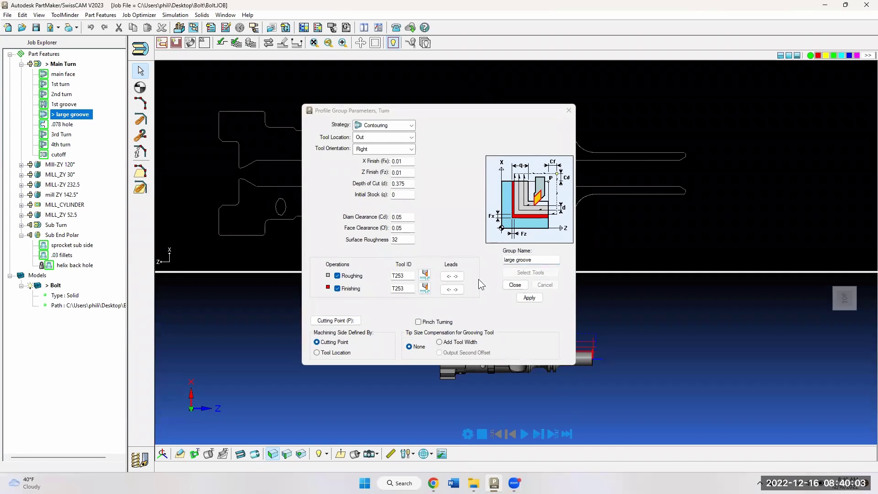
{"action": "left_click", "coordinate": [424, 274]}
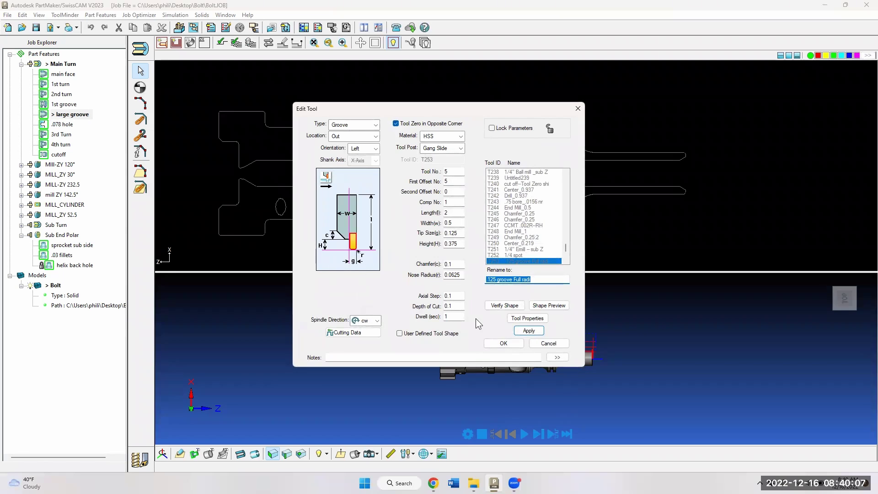
{"action": "left_click", "coordinate": [507, 342]}
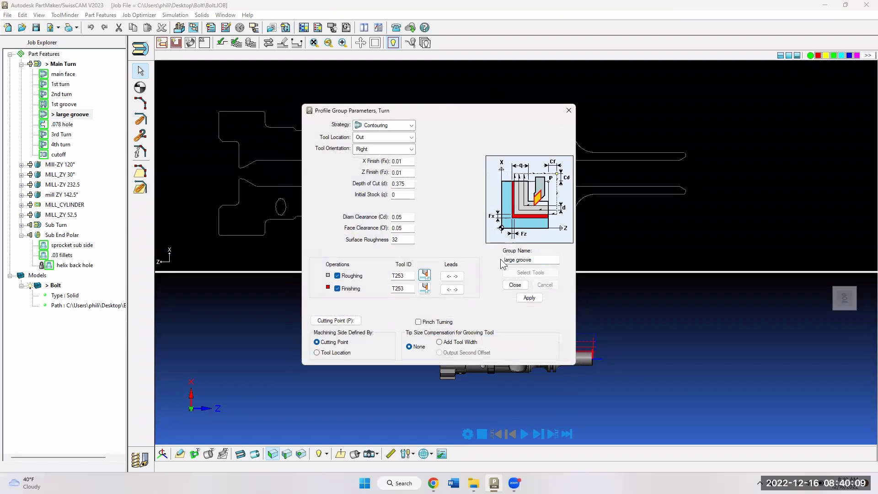
{"action": "left_click", "coordinate": [514, 285]}
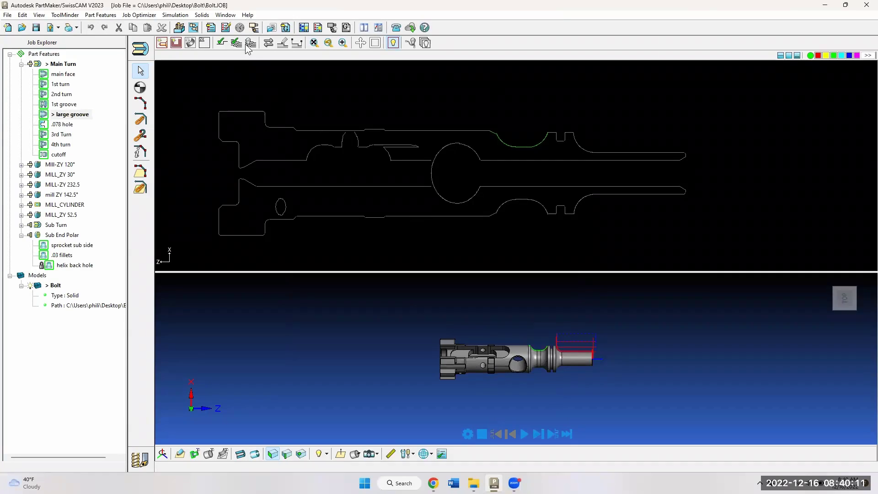
{"action": "left_click", "coordinate": [227, 43]}
{"action": "left_click", "coordinate": [484, 220]}
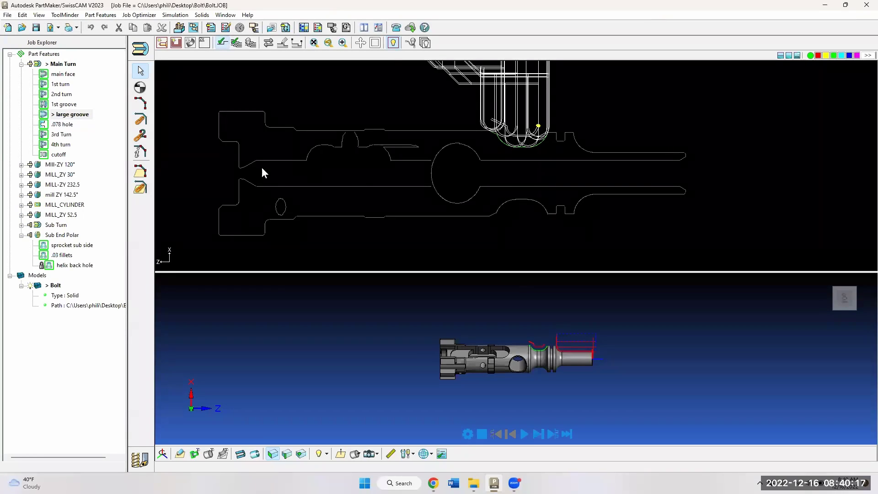
- Review the .078 hole group's spot drill and drill parameters, and verify its drilling toolpath with a hollow tool
{"action": "left_click", "coordinate": [63, 124]}
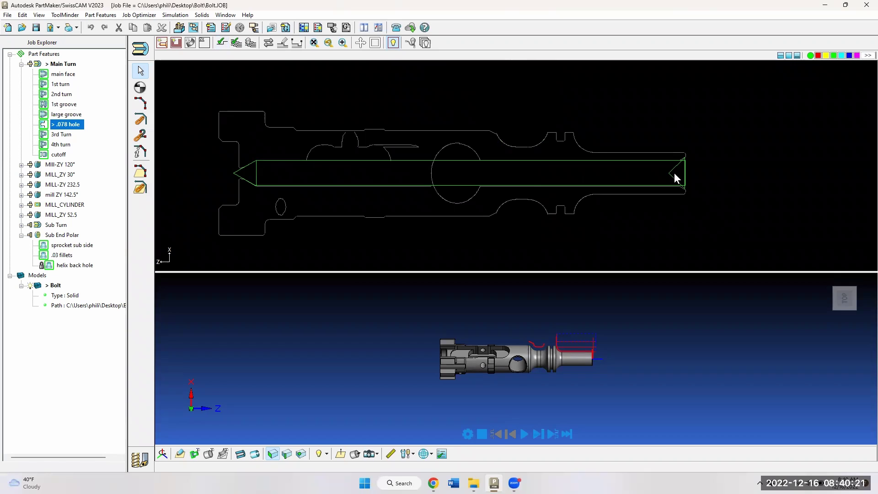
{"action": "double_click", "coordinate": [67, 128]}
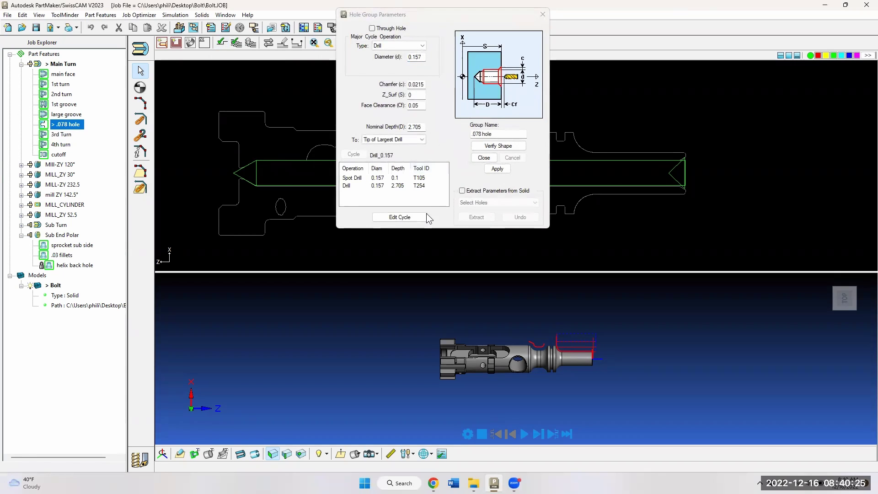
{"action": "left_click", "coordinate": [485, 158]}
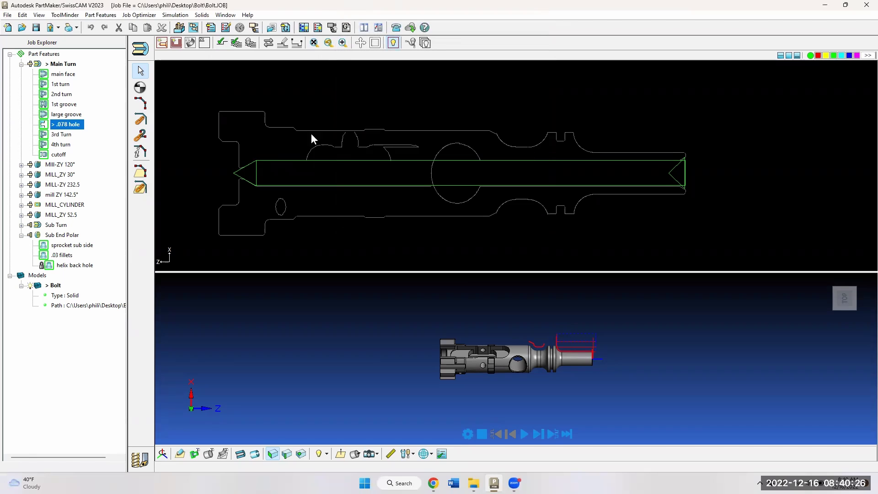
{"action": "left_click", "coordinate": [221, 44]}
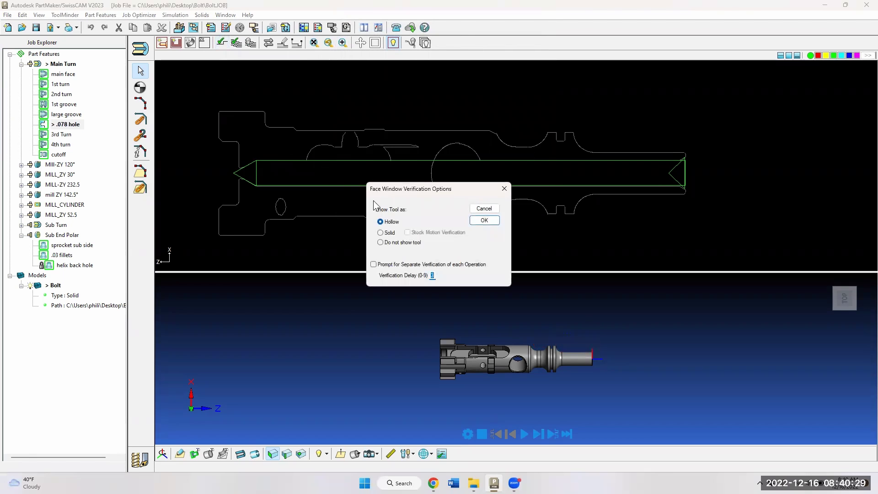
{"action": "left_click", "coordinate": [494, 221]}
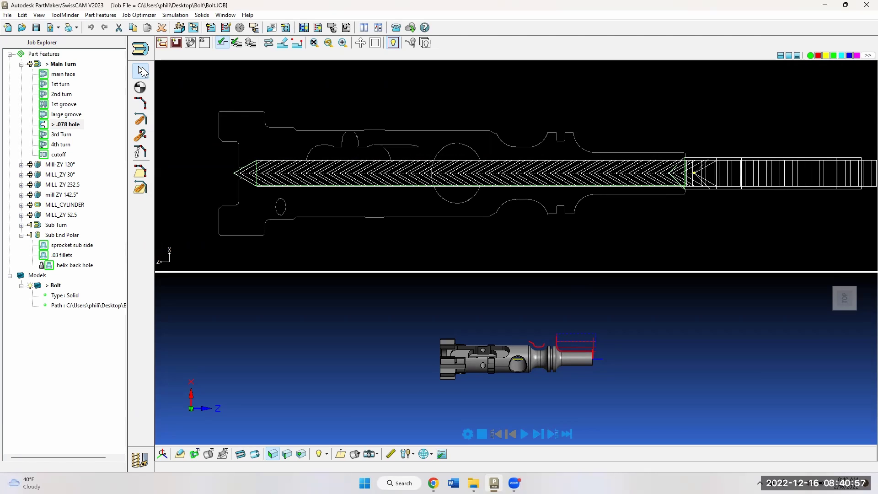
- Clear the displayed toolpaths and show the 3rd turn, 4th turn and cutoff profiles one after another
{"action": "left_click", "coordinate": [250, 43]}
{"action": "left_click", "coordinate": [62, 135]}
{"action": "left_click", "coordinate": [67, 144]}
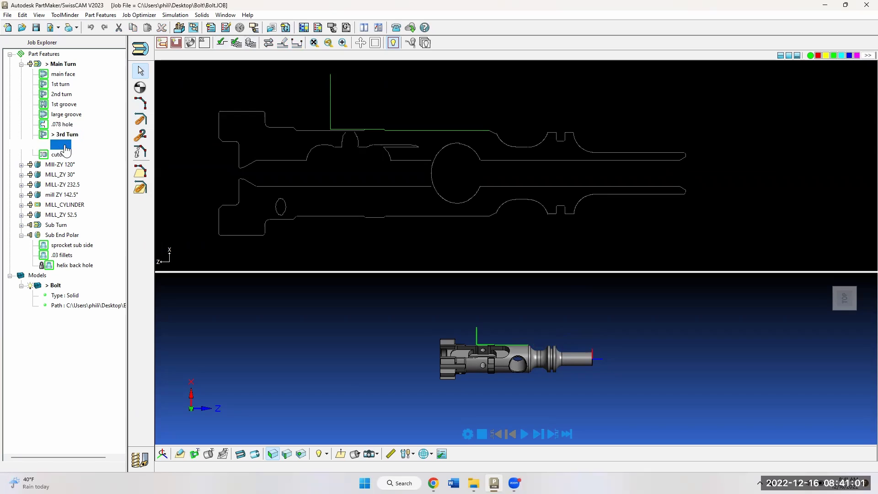
{"action": "left_click", "coordinate": [58, 155]}
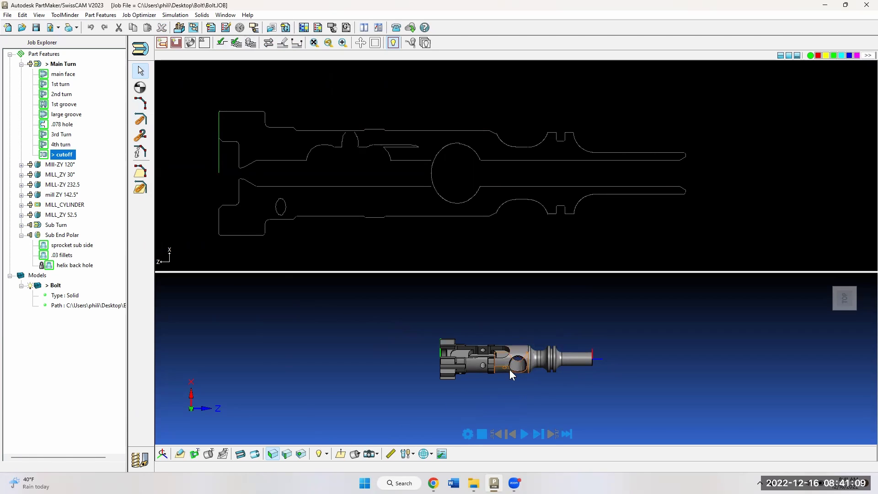
- Examine the milled features of the solid bolt up close, including the cross hole, the band of flats and the end lugs
{"action": "middle_click_drag", "start_coordinate": [510, 369], "coordinate": [517, 318]}
{"action": "scroll", "coordinate": [523, 353], "scroll_direction": "up", "scroll_amount": 3}
{"action": "middle_click_drag", "start_coordinate": [523, 351], "coordinate": [435, 368]}
{"action": "scroll", "coordinate": [465, 357], "scroll_direction": "up", "scroll_amount": 4}
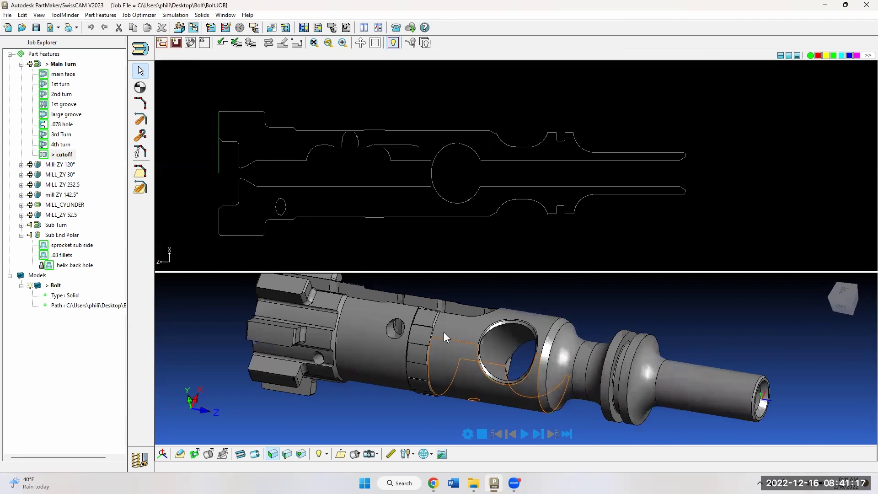
{"action": "scroll", "coordinate": [444, 332], "scroll_direction": "up", "scroll_amount": 2}
{"action": "scroll", "coordinate": [428, 327], "scroll_direction": "up", "scroll_amount": 2}
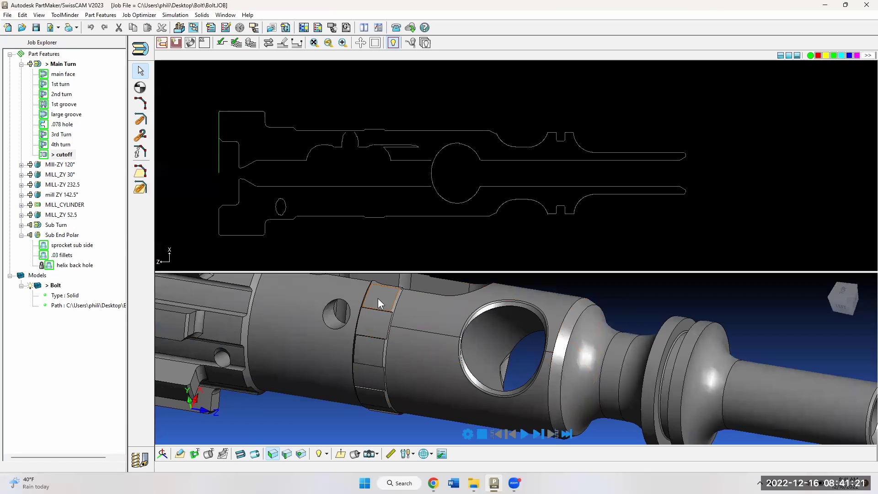
{"action": "left_click", "coordinate": [411, 357]}
{"action": "scroll", "coordinate": [413, 352], "scroll_direction": "down", "scroll_amount": 4}
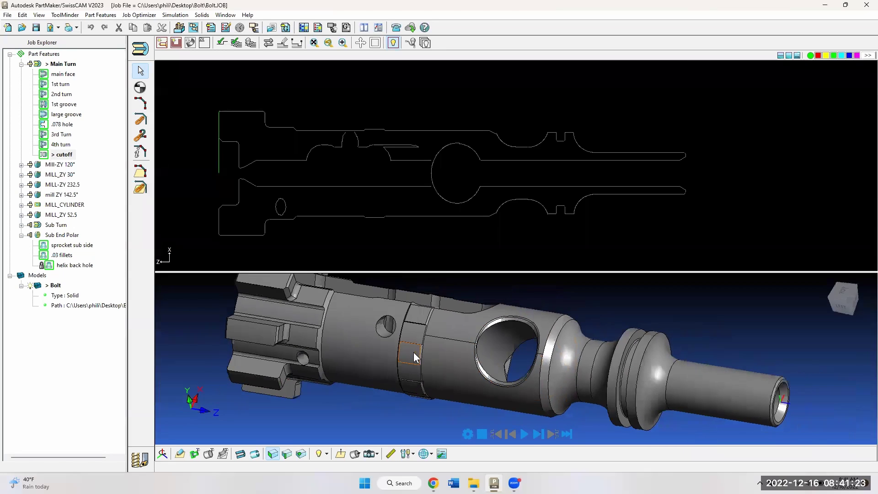
{"action": "middle_click_drag", "start_coordinate": [403, 400], "coordinate": [530, 328]}
{"action": "mouse_move", "coordinate": [660, 334]}
{"action": "middle_mouse_down"}
{"action": "mouse_move", "coordinate": [548, 337]}
{"action": "mouse_move", "coordinate": [559, 302]}
{"action": "middle_mouse_up"}
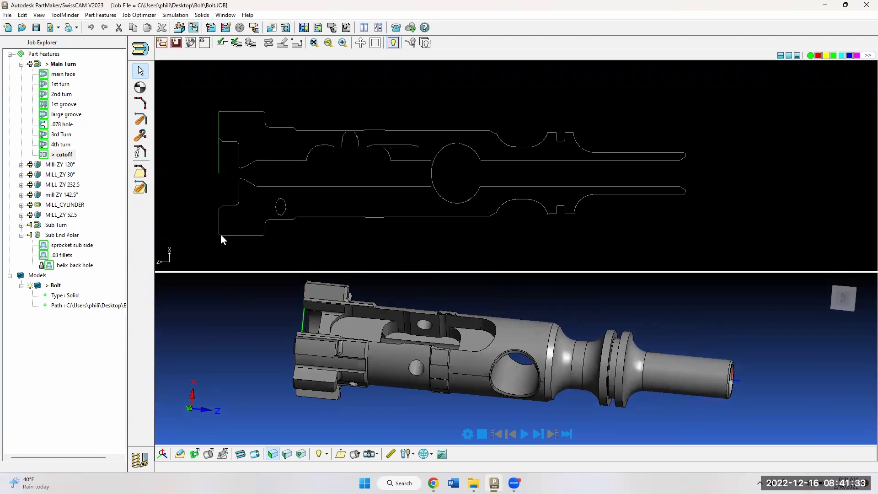
- Review and apply the setup of the Mill-ZY 120° face window with its 120 index angle, and make that window active
{"action": "left_click", "coordinate": [140, 48]}
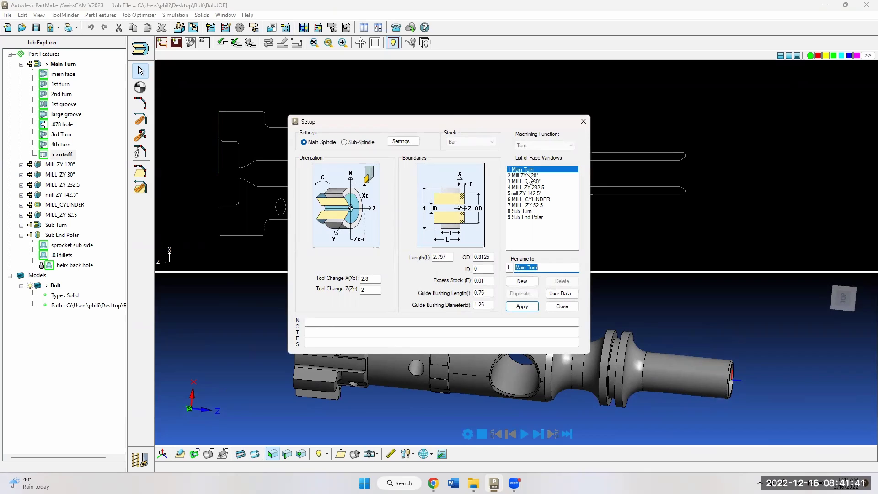
{"action": "left_click", "coordinate": [526, 176]}
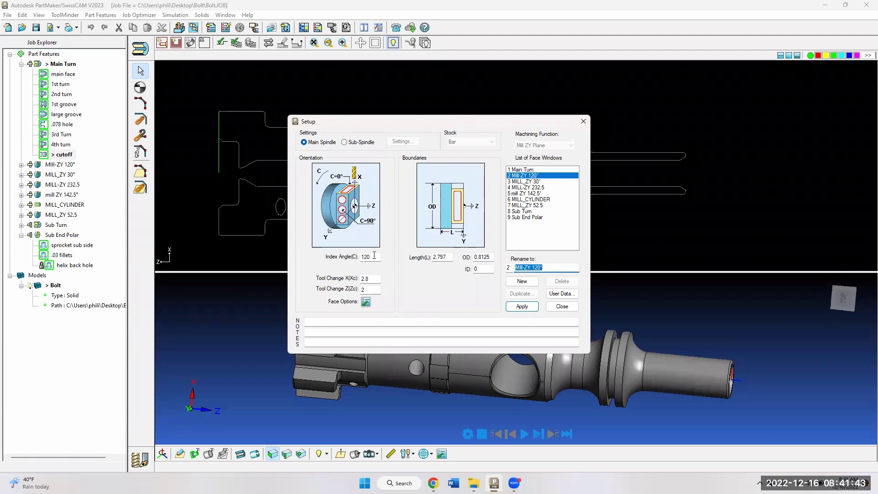
{"action": "left_click", "coordinate": [522, 306]}
{"action": "left_click", "coordinate": [562, 306]}
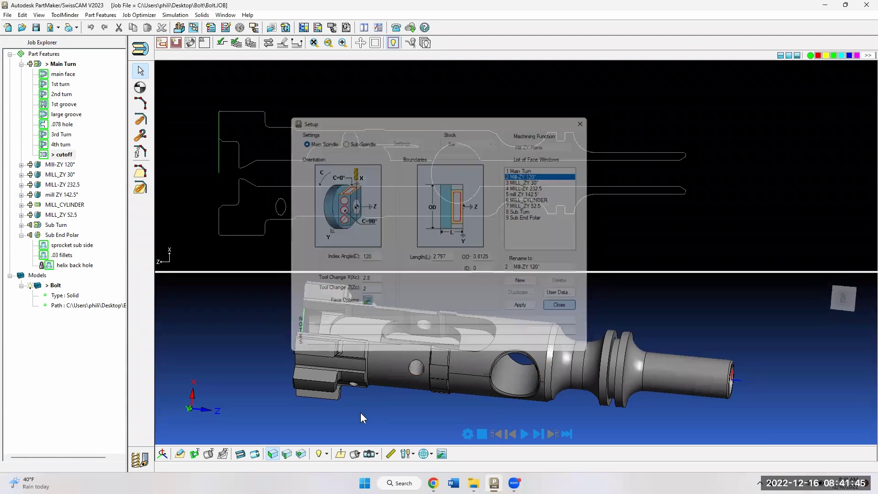
{"action": "left_click", "coordinate": [342, 456]}
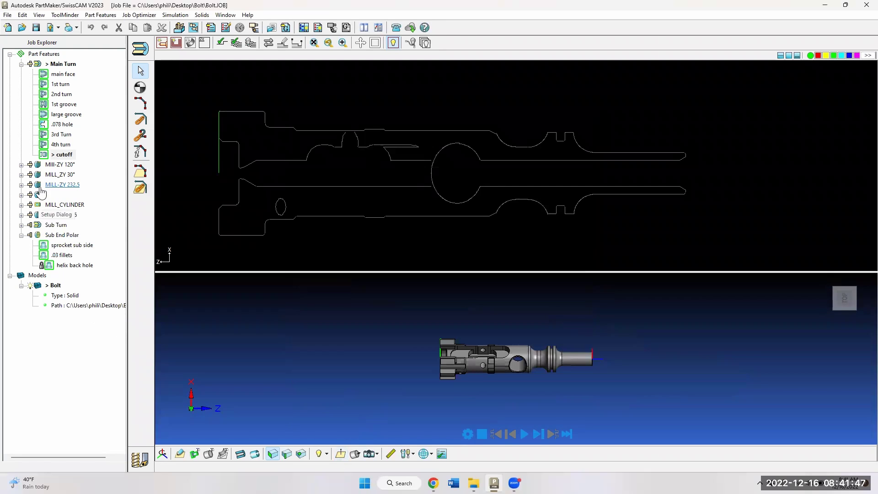
{"action": "left_click", "coordinate": [60, 165]}
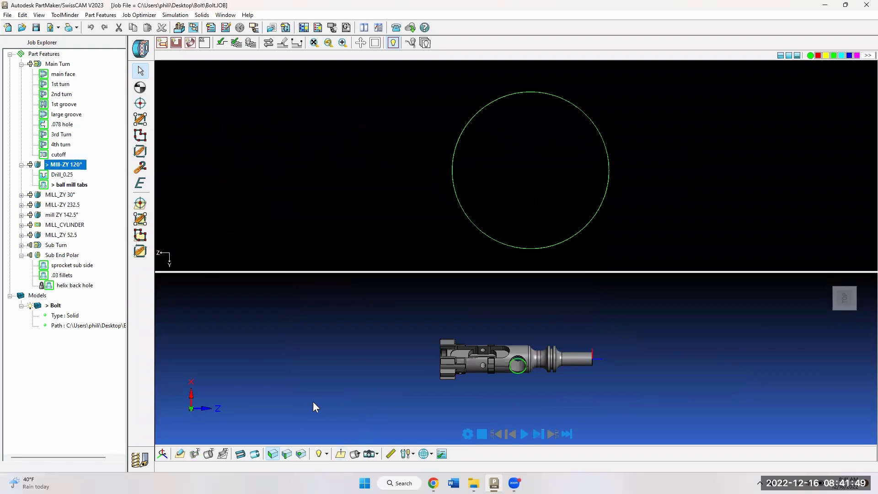
- Orient the solid view to the MILL-ZY 120° face and inspect the Drill_0.25 and ball mill tabs groups on the cross hole
{"action": "left_click", "coordinate": [340, 454]}
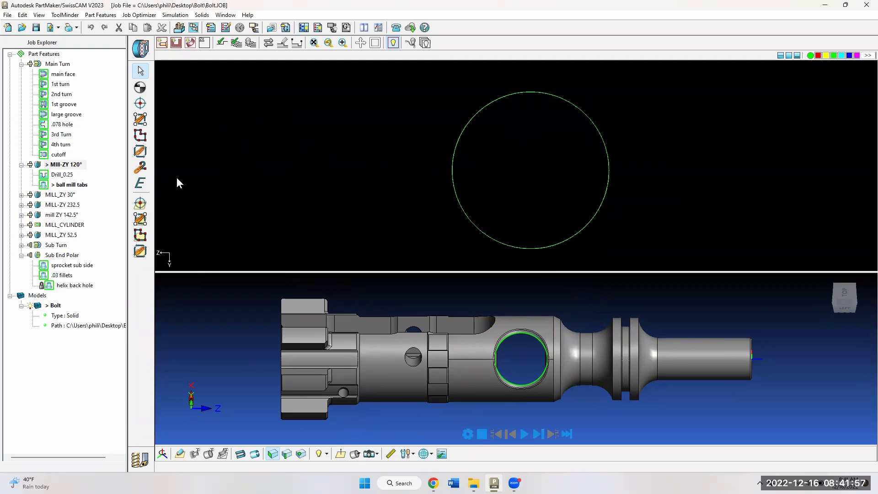
{"action": "left_click", "coordinate": [63, 174]}
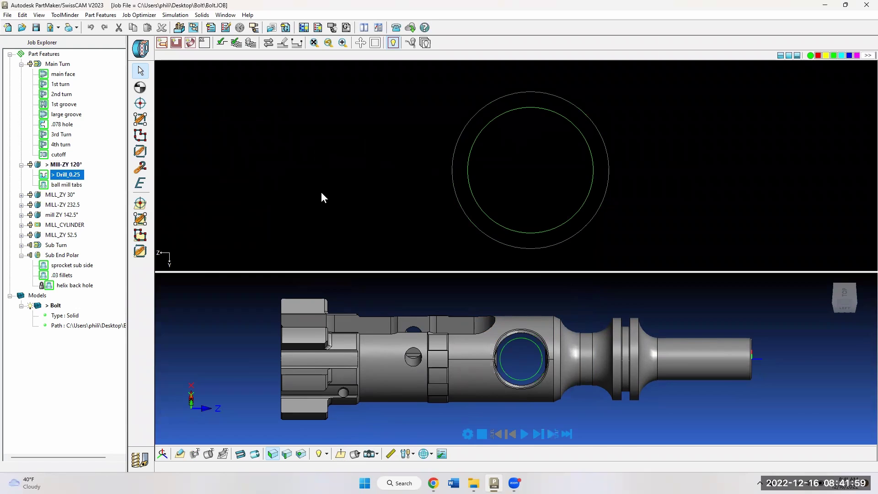
{"action": "left_click", "coordinate": [64, 185]}
{"action": "middle_click_drag", "start_coordinate": [437, 312], "coordinate": [469, 316]}
{"action": "scroll", "coordinate": [503, 345], "scroll_direction": "up", "scroll_amount": 2}
{"action": "middle_click_drag", "start_coordinate": [514, 344], "coordinate": [499, 369]}
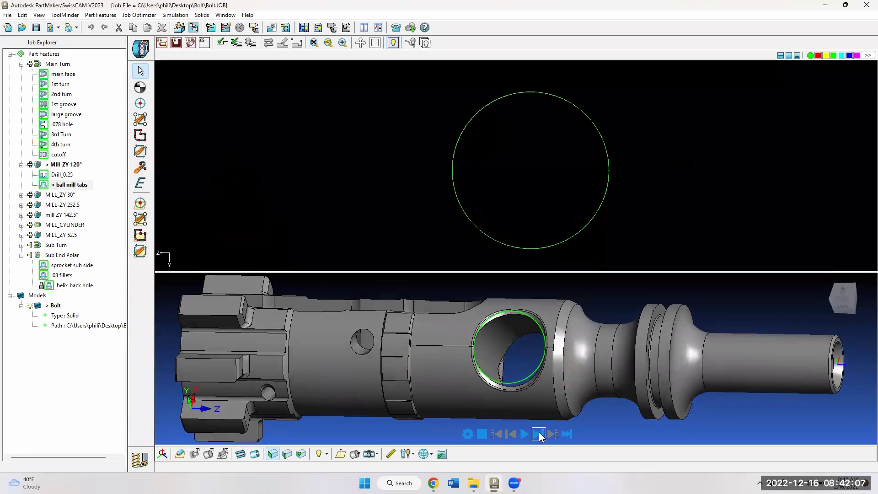
- Accept the solids verification options and run the toolpath verification of the ball mill tabs group
{"action": "left_click", "coordinate": [467, 433]}
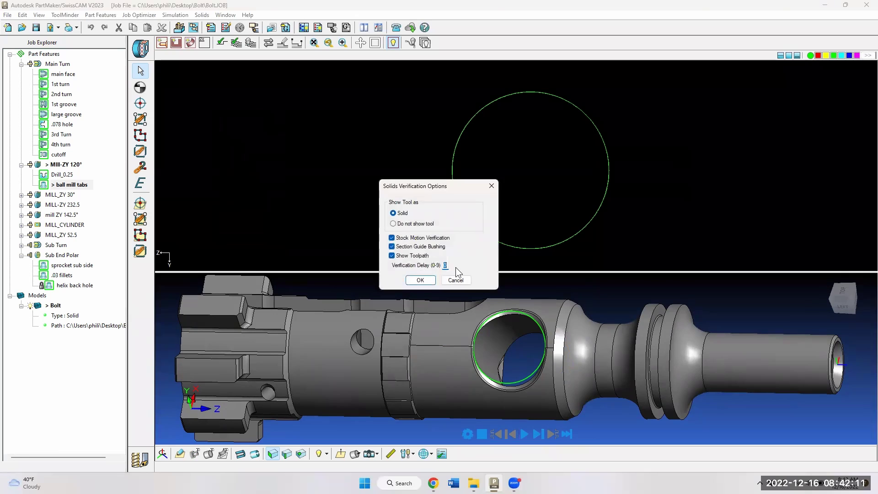
{"action": "left_click", "coordinate": [420, 279]}
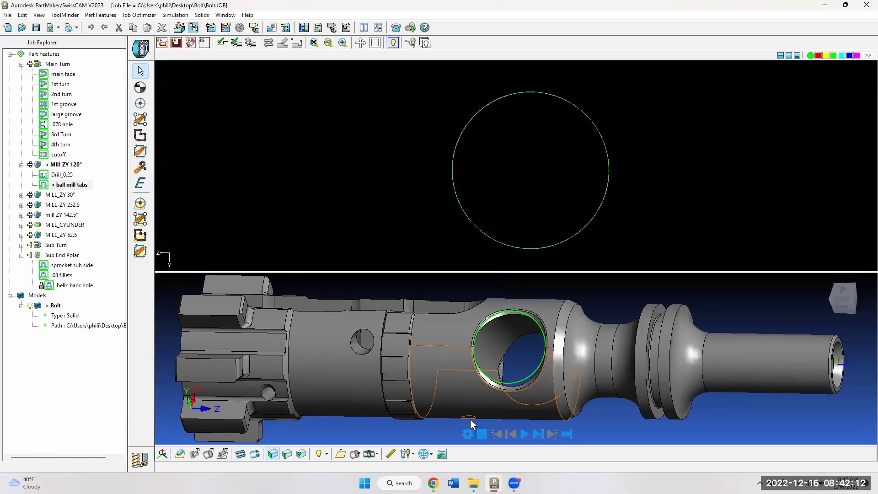
{"action": "left_click", "coordinate": [524, 434]}
{"action": "left_click", "coordinate": [524, 434]}
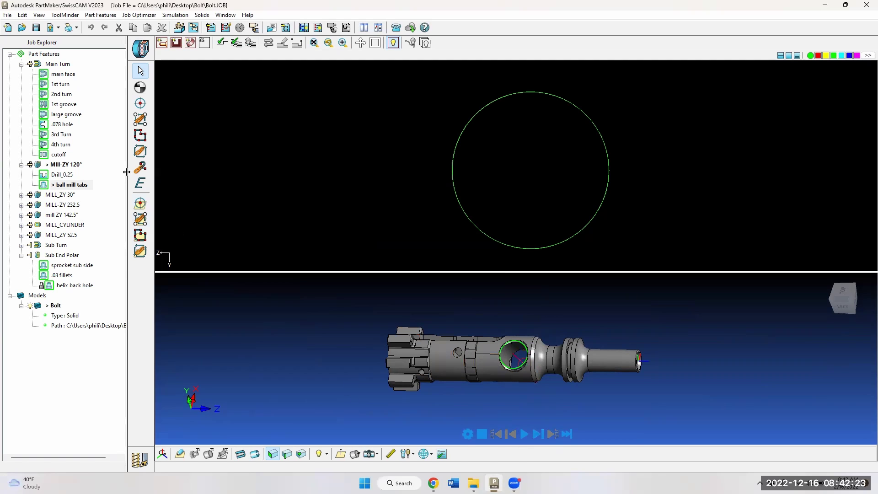
- Review and apply the MILL_ZY 30° setup with its 30 index angle, and orient the solid view to that face
{"action": "double_click", "coordinate": [37, 195]}
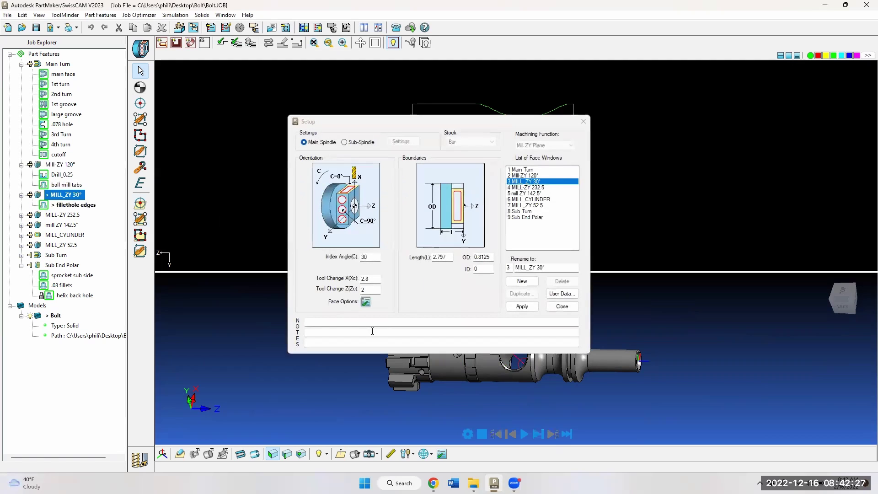
{"action": "left_click", "coordinate": [521, 305]}
{"action": "left_click", "coordinate": [561, 306]}
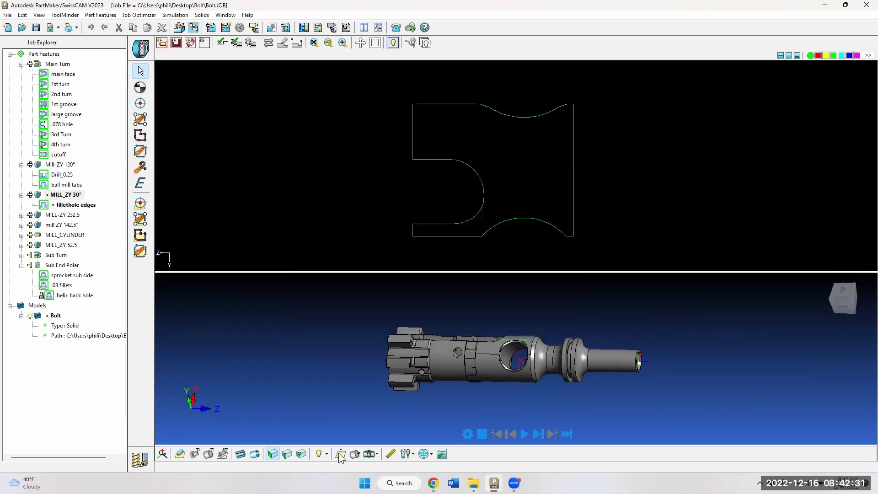
{"action": "left_click", "coordinate": [339, 454]}
{"action": "scroll", "coordinate": [651, 327], "scroll_direction": "up", "scroll_amount": 5}
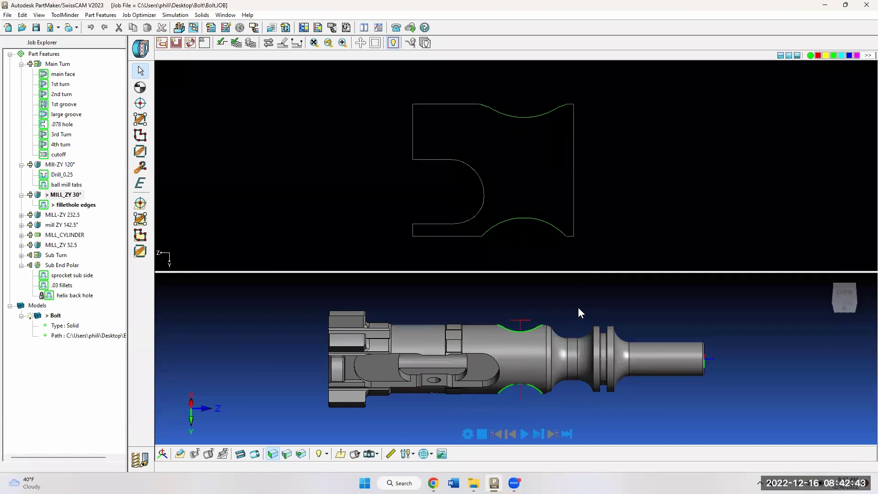
{"action": "scroll", "coordinate": [580, 303], "scroll_direction": "down", "scroll_amount": 3}
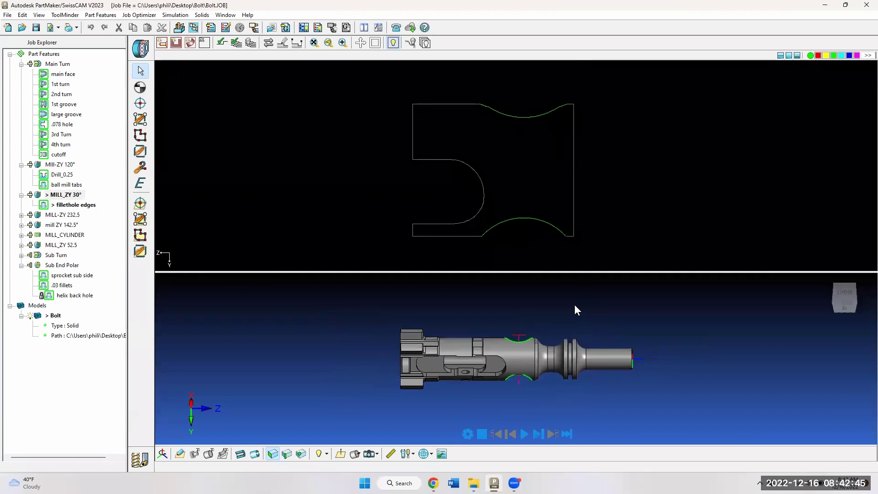
- Review the fillethole edges group's contour mill parameters, including its 0.156 finishing tool, without changing them
{"action": "left_click", "coordinate": [101, 208]}
{"action": "double_click", "coordinate": [101, 209]}
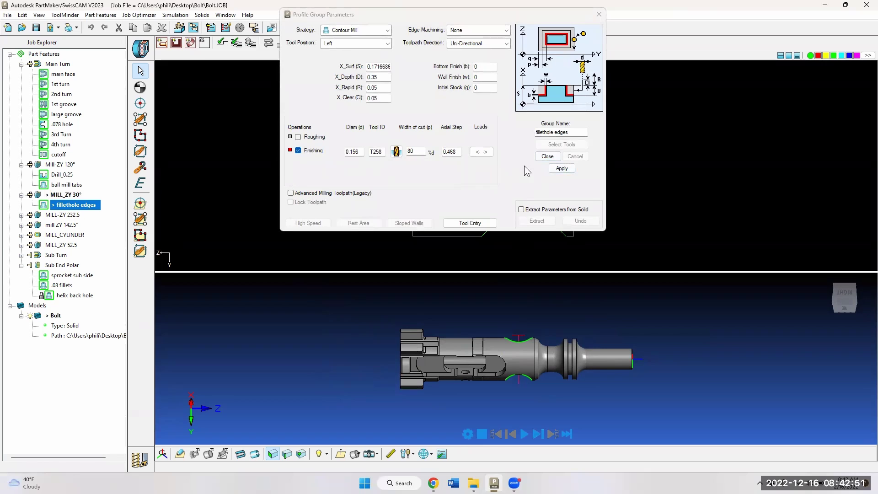
{"action": "left_click", "coordinate": [547, 156]}
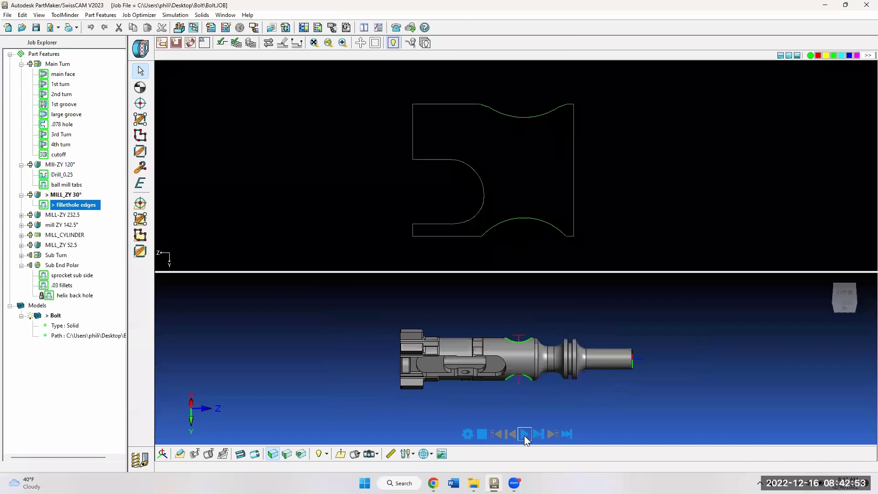
- Verify the fillethole edges finishing toolpath move by move on both edges of the cross hole, and end the verification
{"action": "left_click", "coordinate": [538, 435]}
{"action": "left_click", "coordinate": [538, 437]}
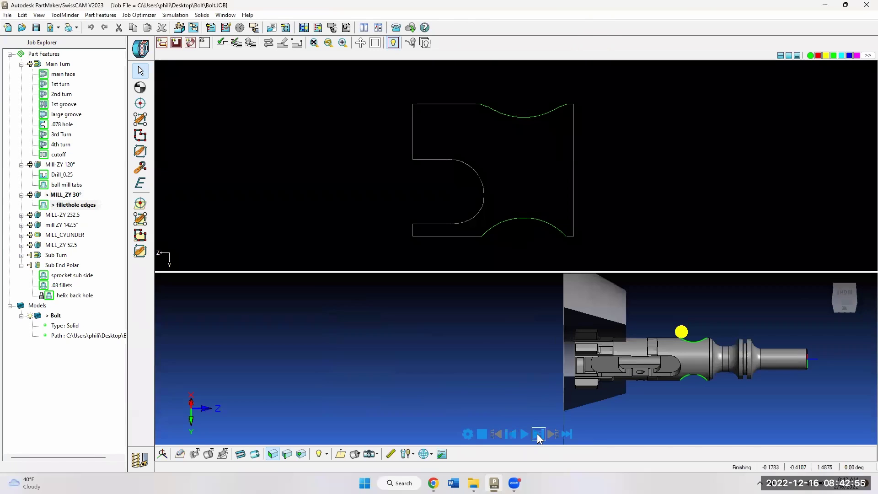
{"action": "left_click", "coordinate": [537, 434]}
{"action": "left_click", "coordinate": [536, 434]}
{"action": "left_click", "coordinate": [536, 434]}
{"action": "left_click", "coordinate": [537, 434]}
{"action": "left_click", "coordinate": [537, 437]}
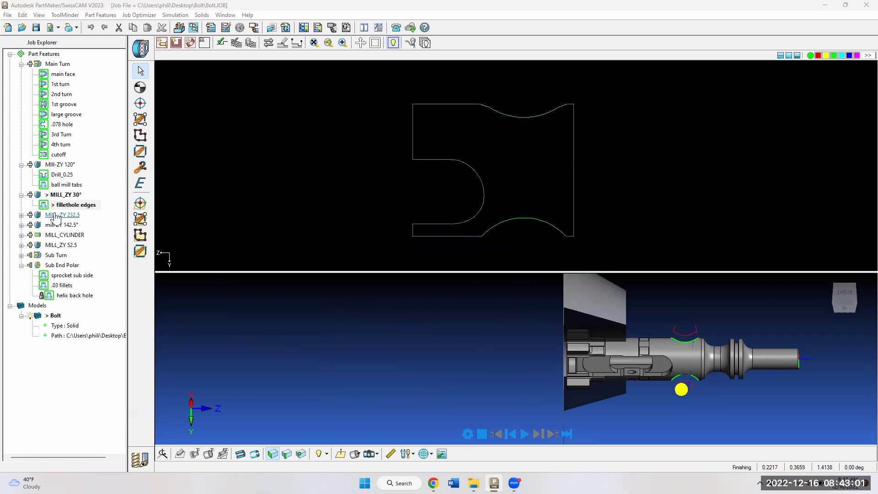
{"action": "key", "text": "Escape"}
{"action": "left_click", "coordinate": [340, 457]}
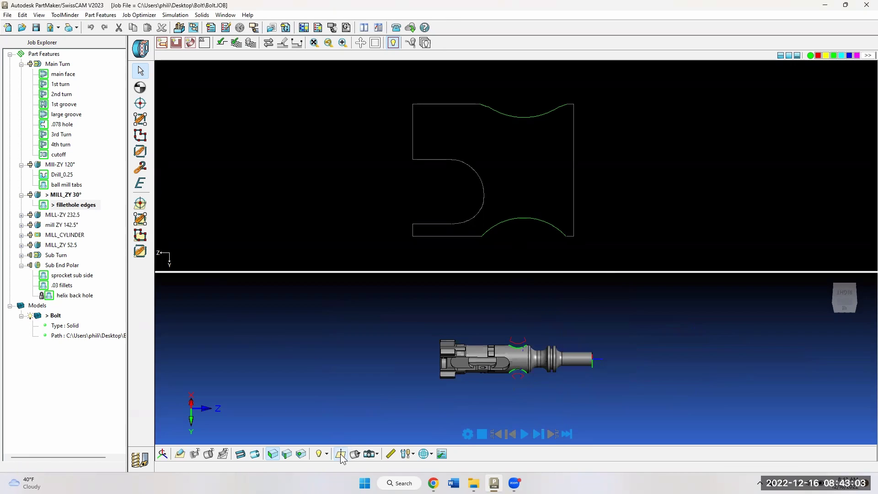
- Show the MILL-ZY 232.5 and mill ZY 142.5° face windows one after another, orienting the solid view to each face's drilled holes
{"action": "left_click", "coordinate": [64, 216]}
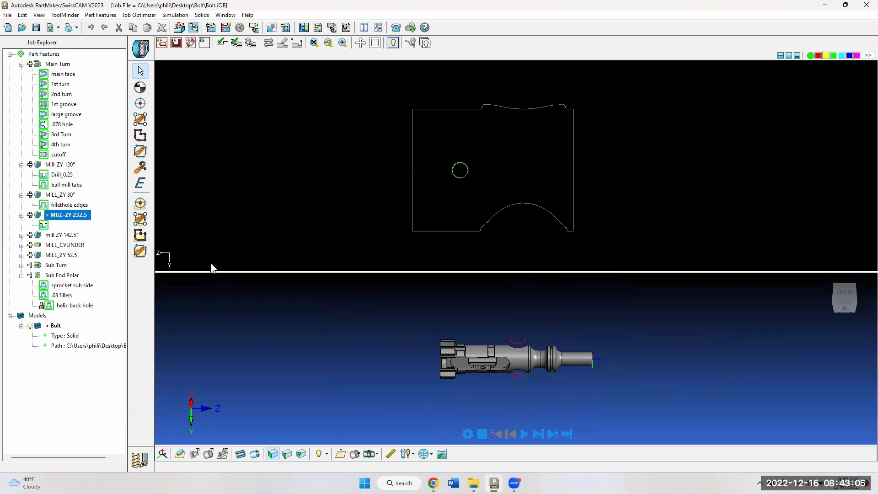
{"action": "left_click", "coordinate": [341, 454]}
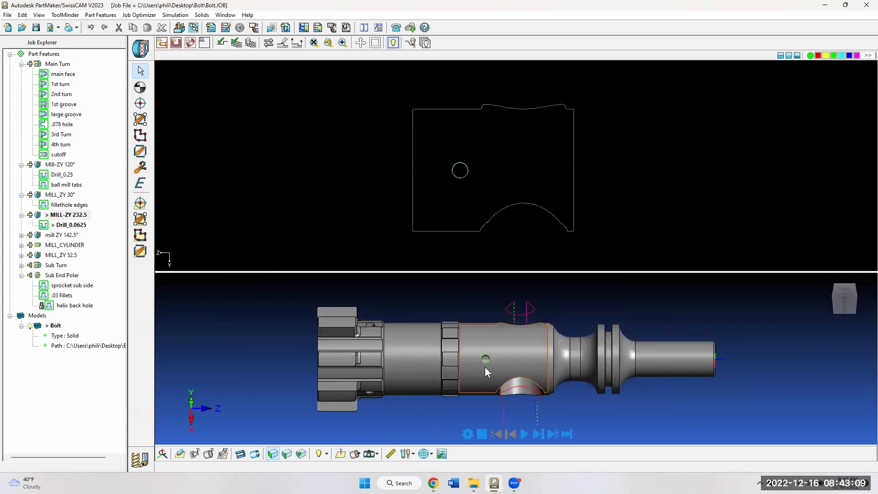
{"action": "left_click", "coordinate": [68, 236]}
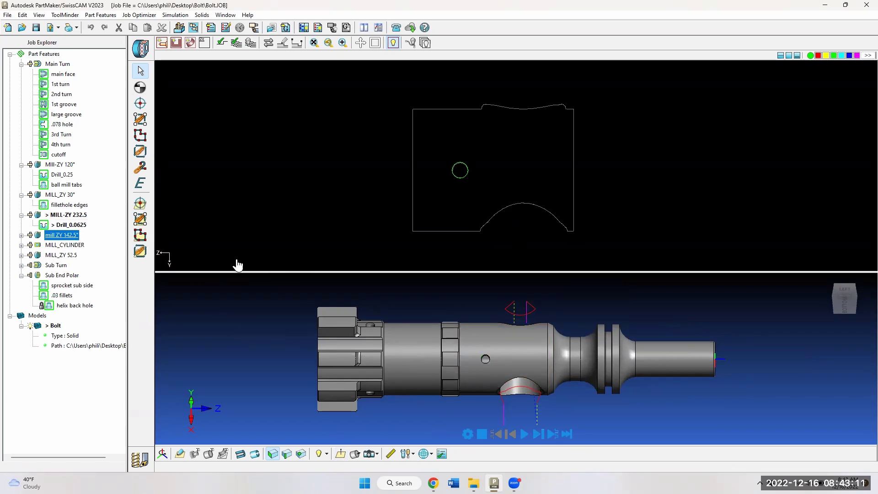
{"action": "left_click", "coordinate": [341, 454]}
{"action": "scroll", "coordinate": [461, 407], "scroll_direction": "up", "scroll_amount": 3}
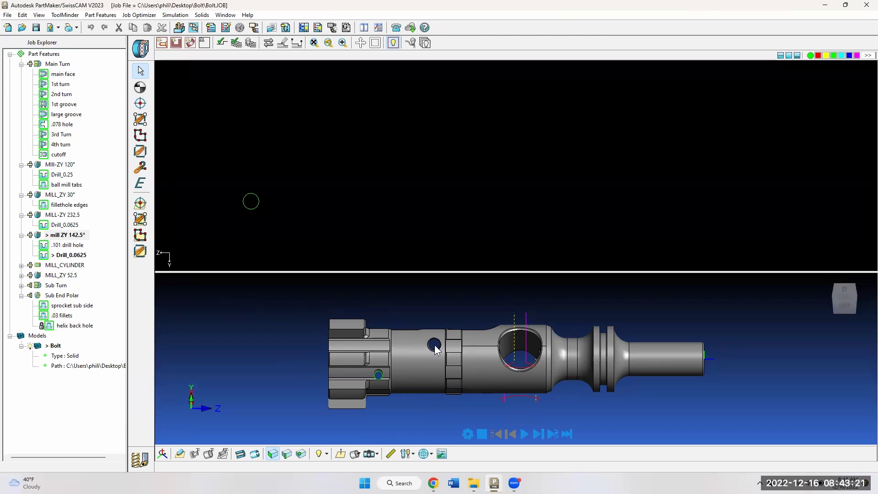
- Activate the MILL_CYLINDER face window and inspect its side flats profiles around the bolt body
{"action": "double_click", "coordinate": [69, 265]}
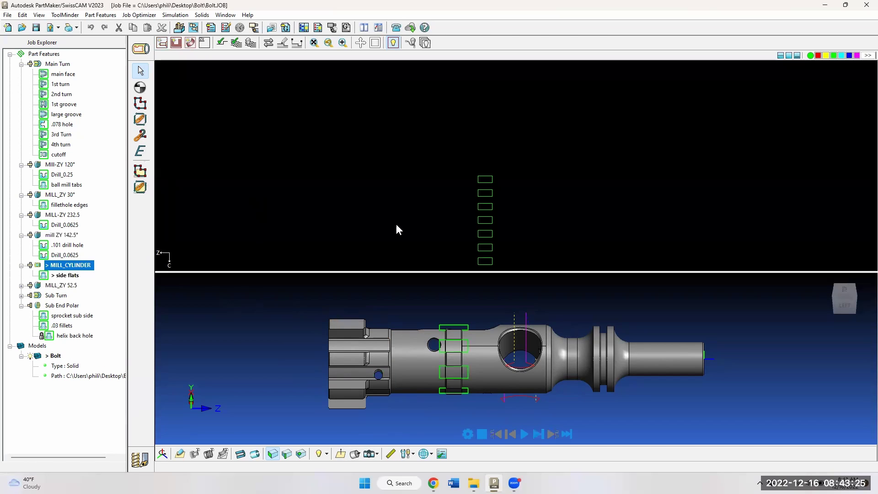
{"action": "scroll", "coordinate": [512, 369], "scroll_direction": "down", "scroll_amount": 2}
{"action": "middle_click_drag", "start_coordinate": [505, 355], "coordinate": [600, 344], "text": "shift"}
{"action": "scroll", "coordinate": [594, 332], "scroll_direction": "up", "scroll_amount": 3}
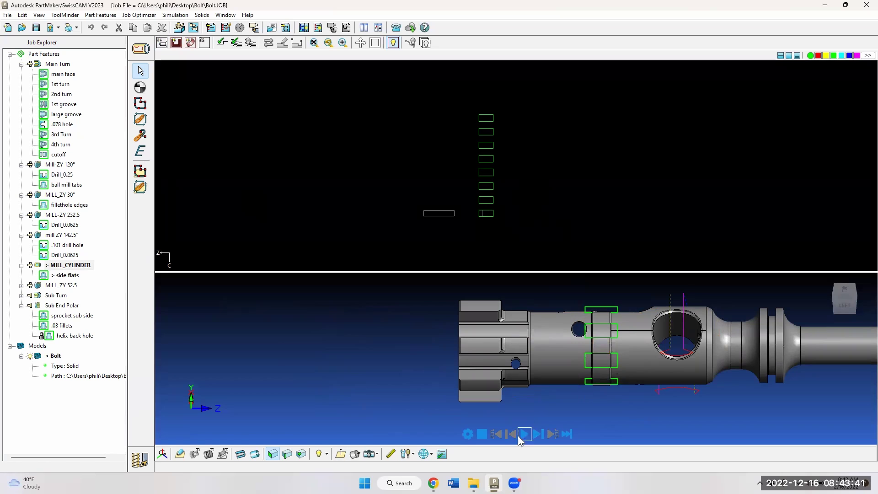
- Turn off stock motion verification and verify the side flats toolpath around the bolt
{"action": "left_click", "coordinate": [467, 434]}
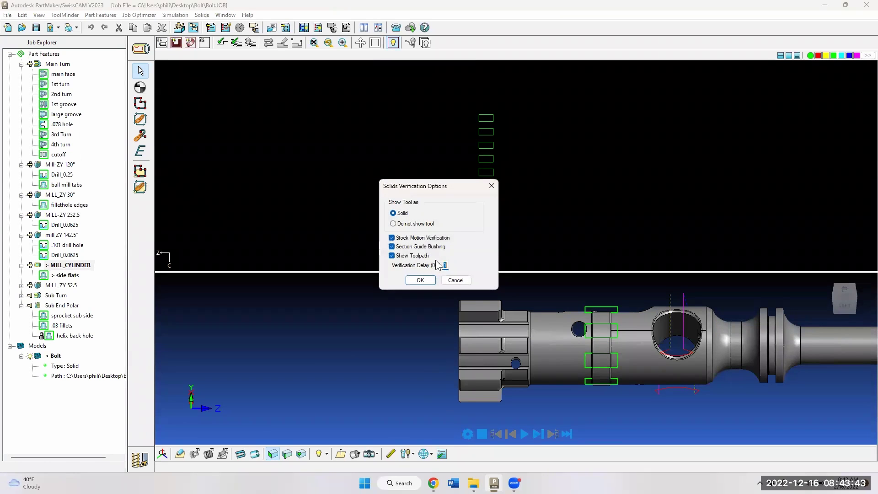
{"action": "left_click", "coordinate": [392, 238]}
{"action": "left_click", "coordinate": [420, 280]}
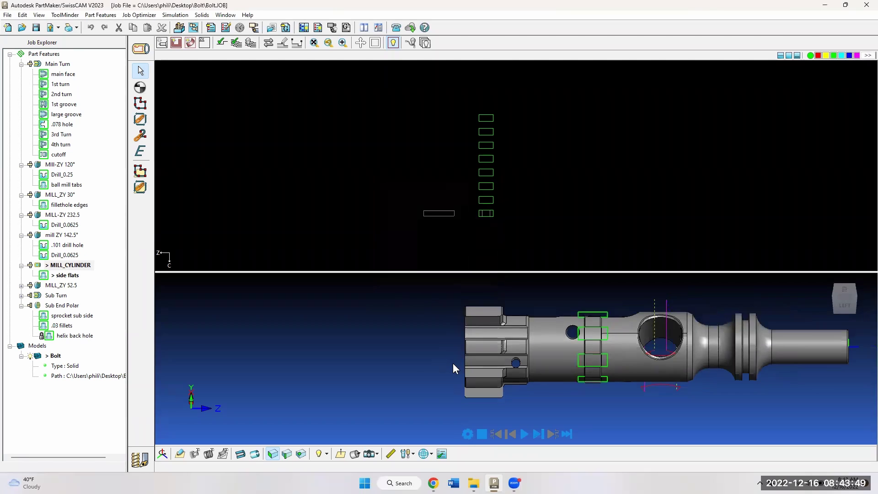
{"action": "left_click", "coordinate": [524, 434]}
{"action": "middle_click_drag", "start_coordinate": [585, 371], "coordinate": [593, 410]}
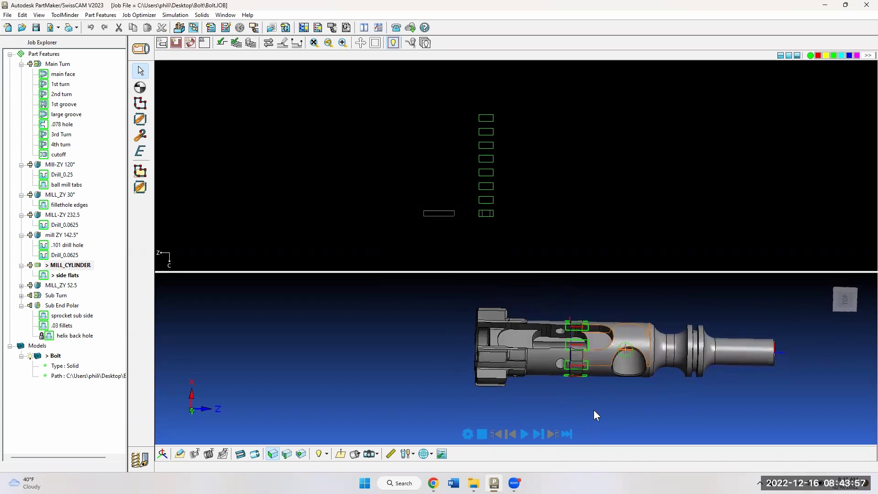
- Activate the MILL_ZY 52.5 face window and show its front side slot, back side slot and center deep slot groups in turn
{"action": "left_click", "coordinate": [53, 285]}
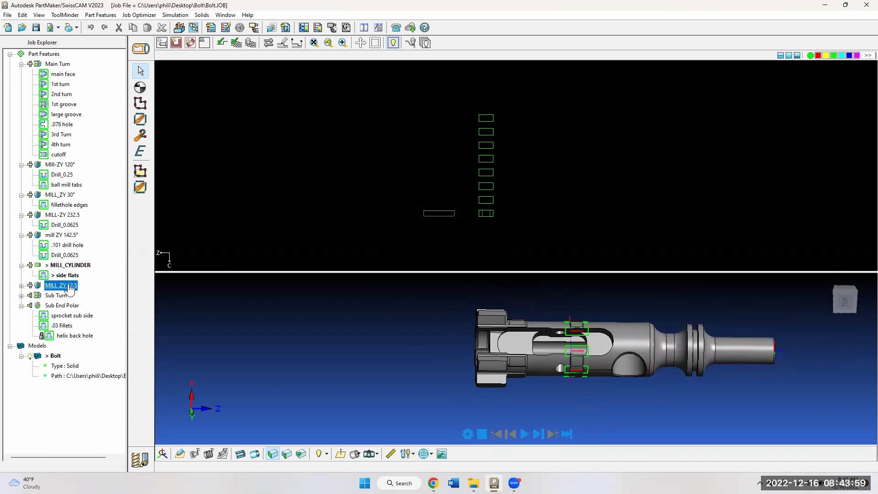
{"action": "scroll", "coordinate": [540, 384], "scroll_direction": "up", "scroll_amount": 5}
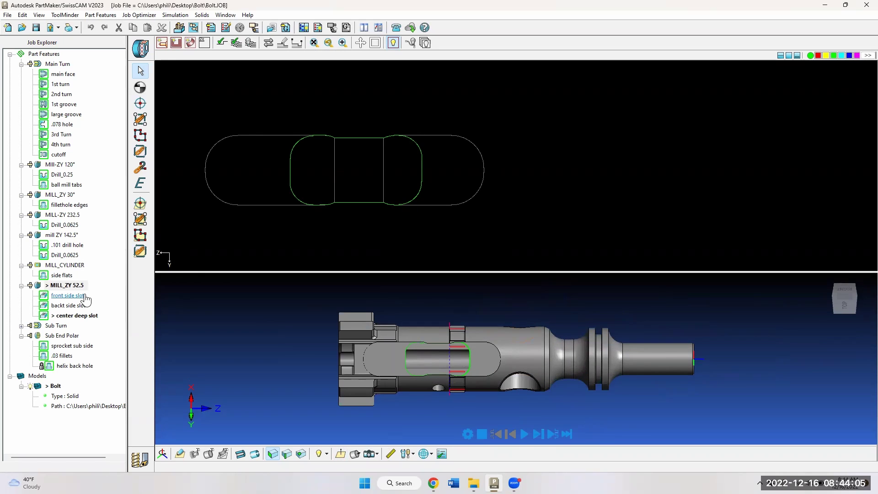
{"action": "left_click", "coordinate": [69, 295]}
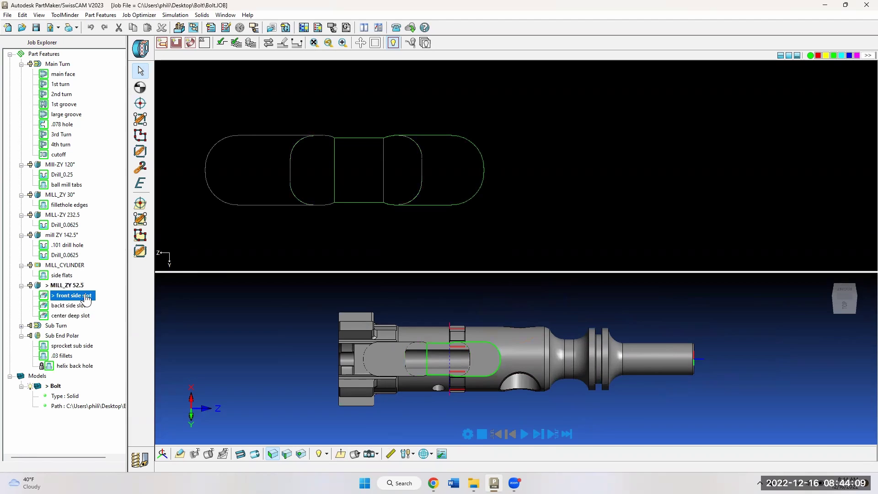
{"action": "left_click", "coordinate": [76, 306]}
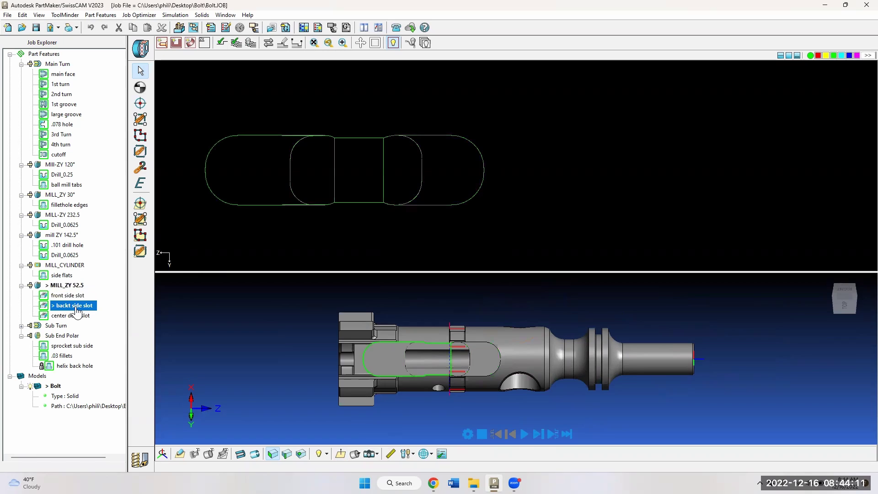
{"action": "left_click", "coordinate": [73, 316]}
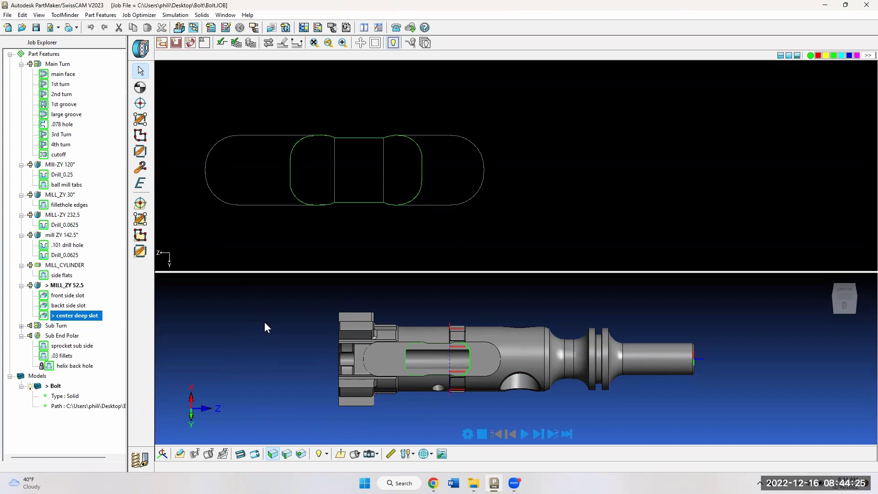
- Review and apply the Sub Turn sub-spindle setup, make that face window active, and orient the solid view to it
{"action": "left_click", "coordinate": [141, 48]}
{"action": "left_click", "coordinate": [516, 211]}
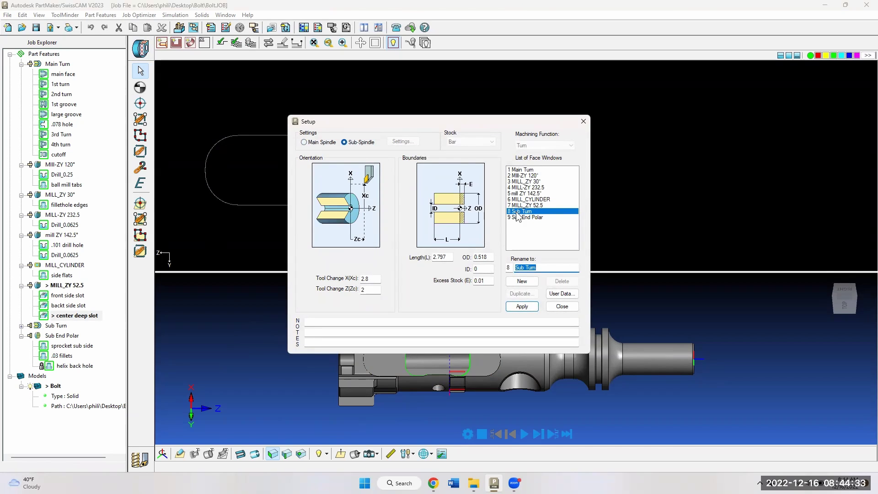
{"action": "left_click", "coordinate": [521, 305]}
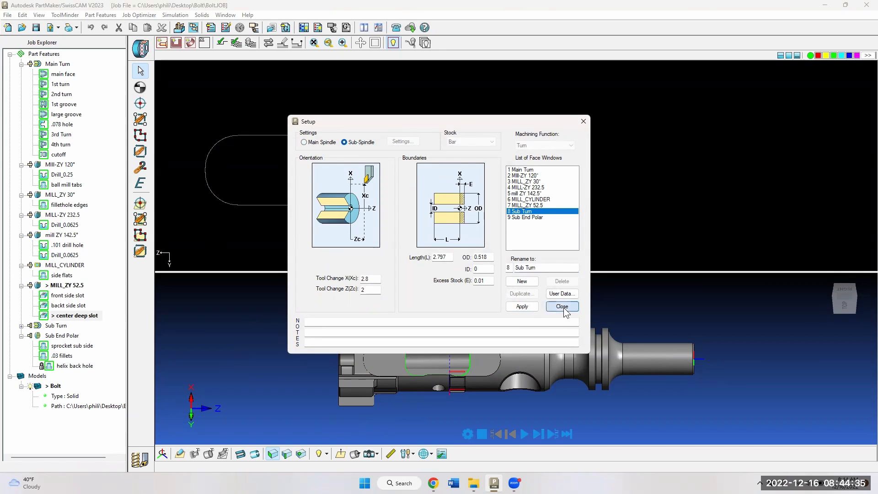
{"action": "left_click", "coordinate": [562, 305]}
{"action": "left_click", "coordinate": [59, 325]}
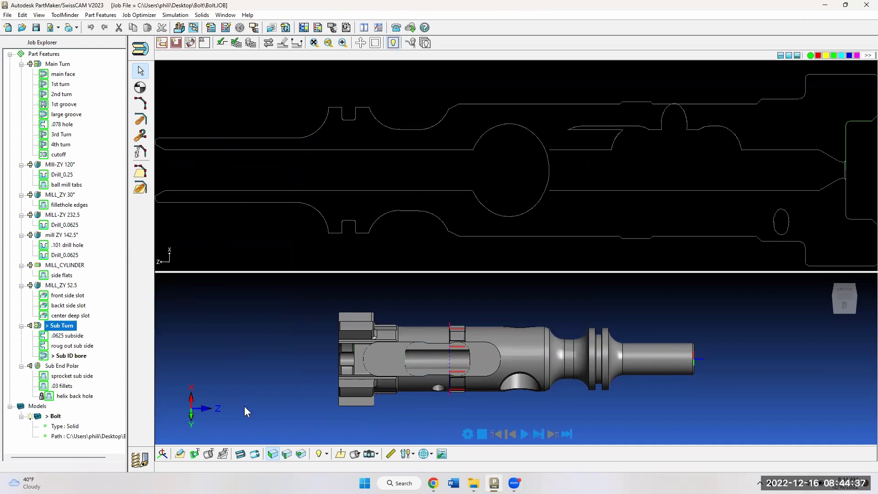
{"action": "left_click", "coordinate": [341, 454]}
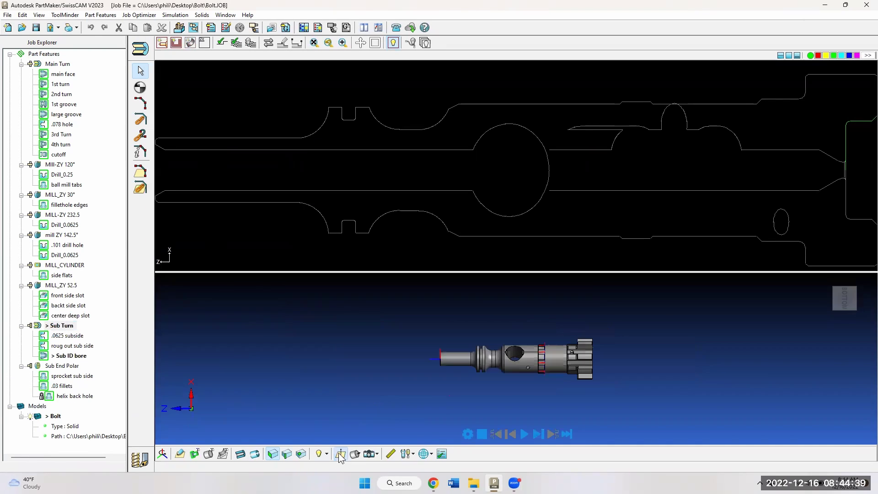
- Show the .0625 subside hole group within the complete Sub Turn profile
{"action": "scroll", "coordinate": [438, 230], "scroll_direction": "down", "scroll_amount": 2}
{"action": "scroll", "coordinate": [594, 196], "scroll_direction": "down", "scroll_amount": 1}
{"action": "scroll", "coordinate": [545, 199], "scroll_direction": "up", "scroll_amount": 1}
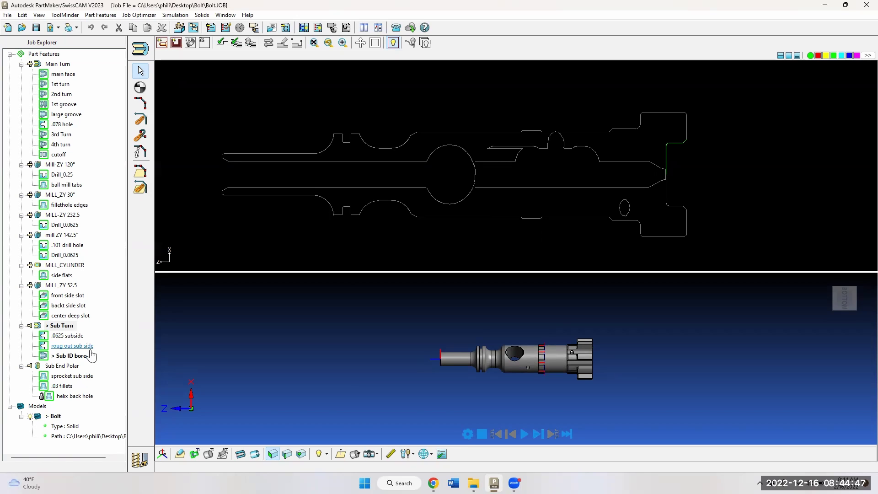
{"action": "left_click", "coordinate": [68, 336]}
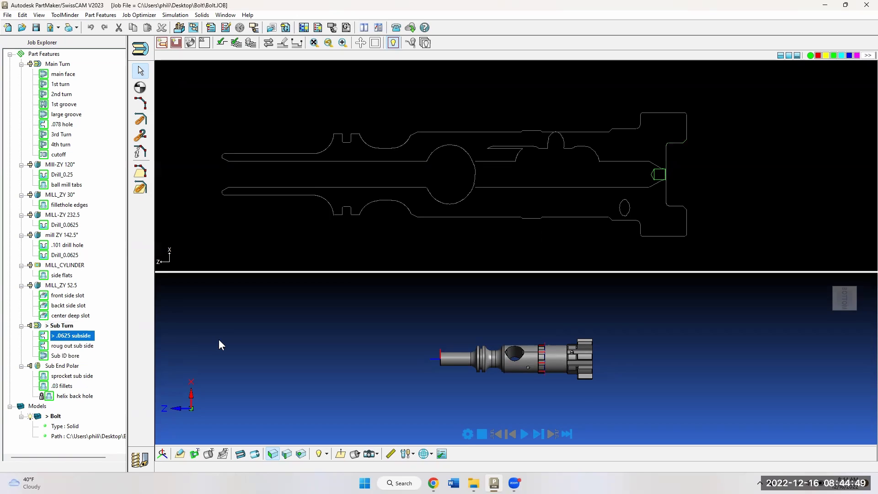
- Examine the .0625 subside hole up close in the Sub Turn profile, and show the roug out sub side group
{"action": "scroll", "coordinate": [676, 208], "scroll_direction": "up", "scroll_amount": 1}
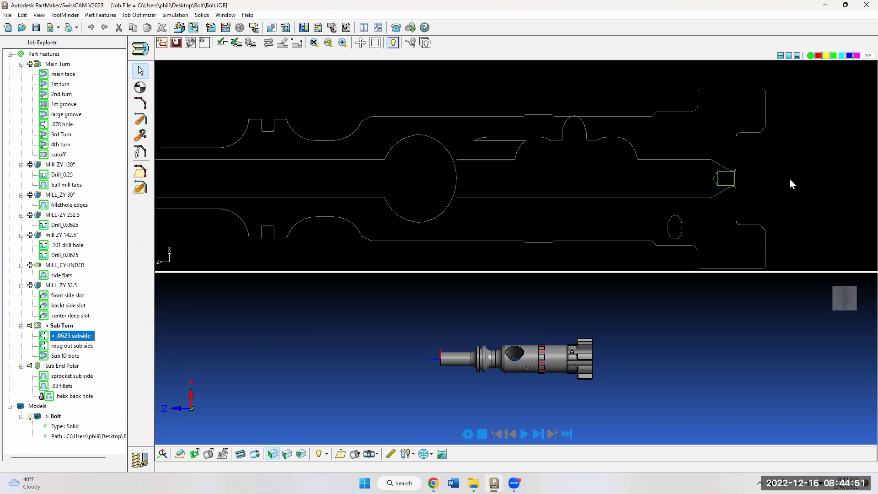
{"action": "scroll", "coordinate": [658, 194], "scroll_direction": "up", "scroll_amount": 3}
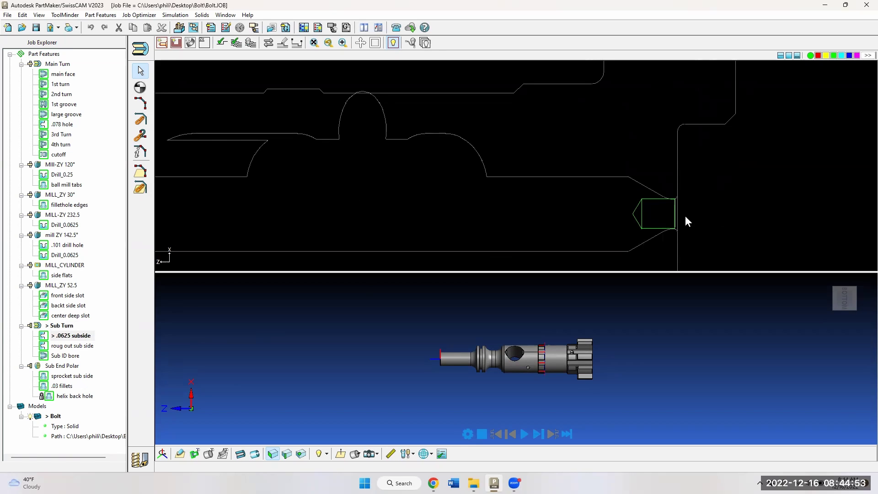
{"action": "scroll", "coordinate": [678, 213], "scroll_direction": "down", "scroll_amount": 2}
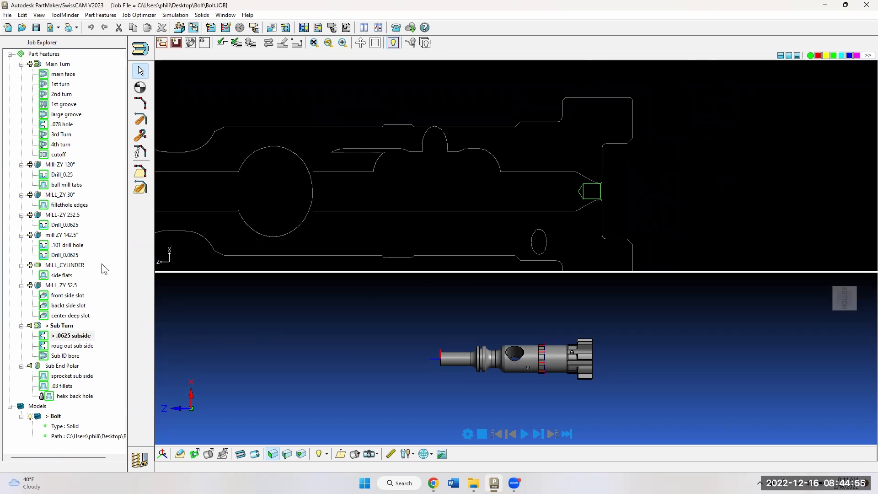
{"action": "left_click", "coordinate": [76, 346]}
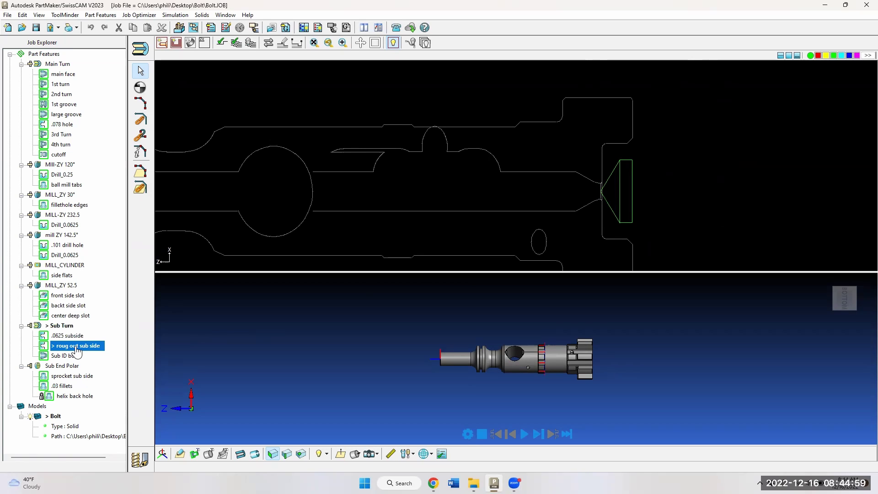
- Show the Sub ID bore group and verify its toolpath in the face window with the current verification options
{"action": "left_click", "coordinate": [64, 355]}
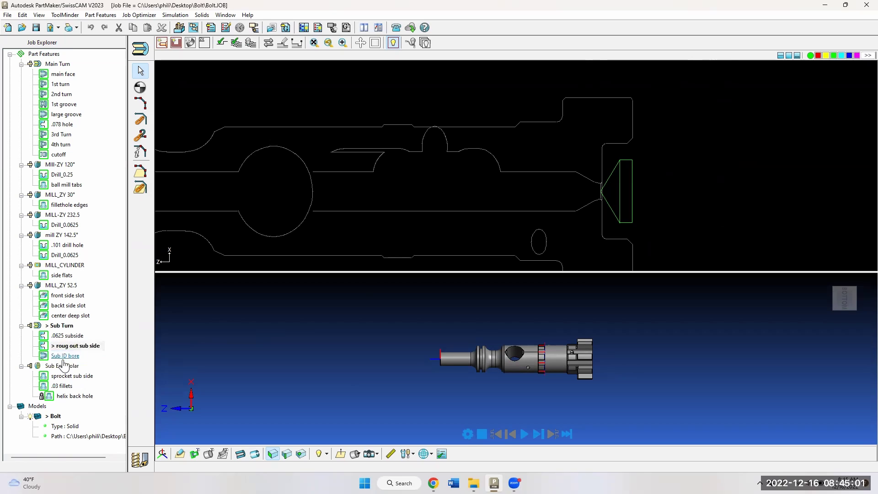
{"action": "left_click", "coordinate": [222, 43]}
{"action": "left_click", "coordinate": [487, 221]}
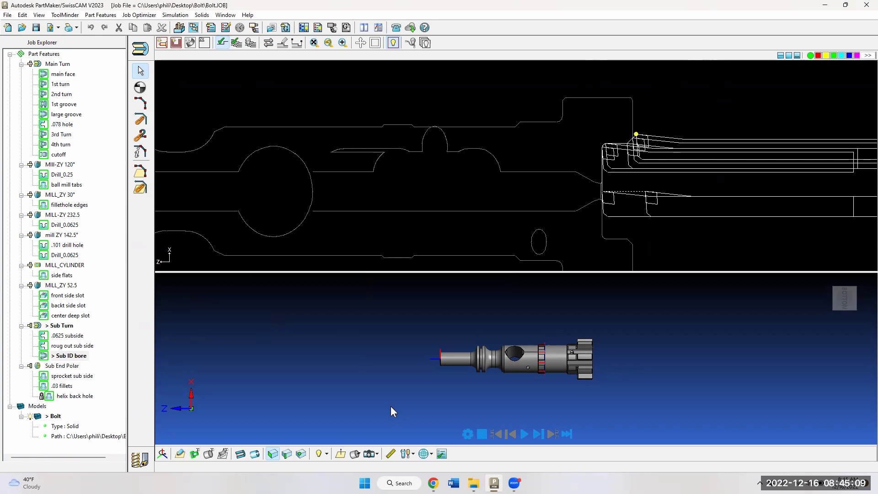
- View the bolt's sprocket end, make the Sub End Polar face window active, and orient the solid view to it
{"action": "left_click_drag", "start_coordinate": [672, 362], "coordinate": [544, 336]}
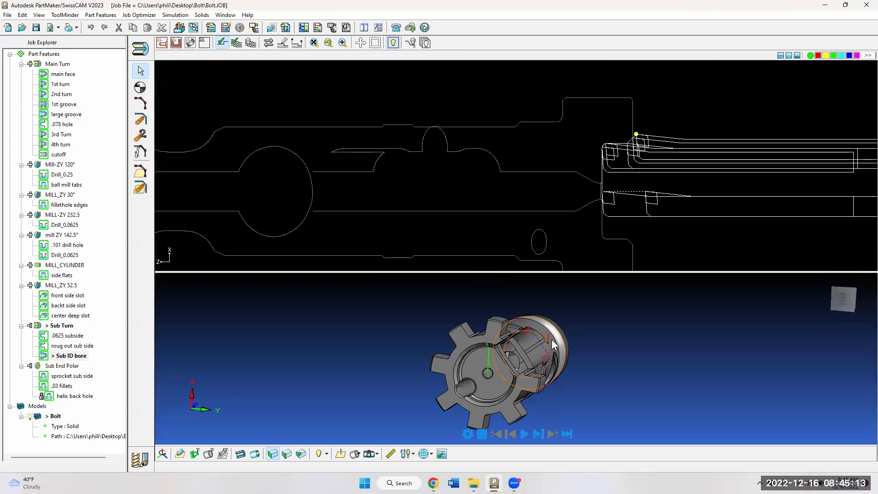
{"action": "left_click", "coordinate": [56, 368]}
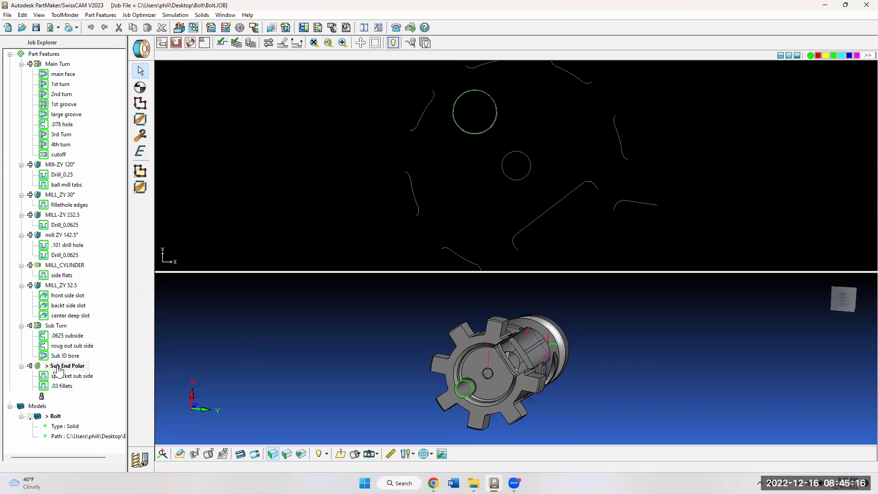
{"action": "left_click", "coordinate": [340, 454]}
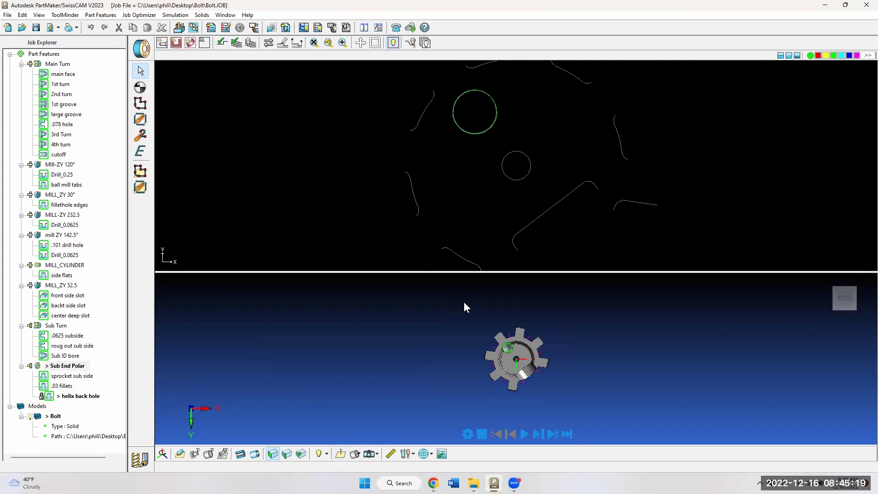
- Show the complete sprocket sub side profile and verify its toolpath in the face window with a hollow tool
{"action": "left_click", "coordinate": [72, 375]}
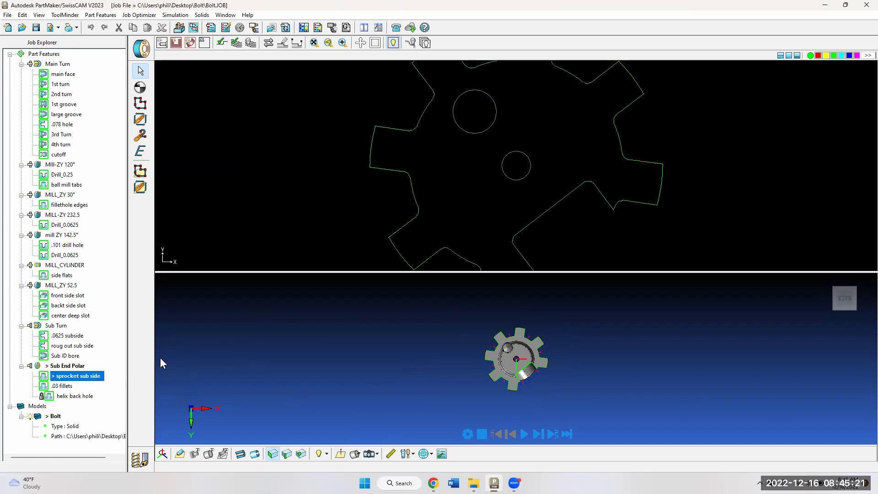
{"action": "scroll", "coordinate": [408, 180], "scroll_direction": "down", "scroll_amount": 3}
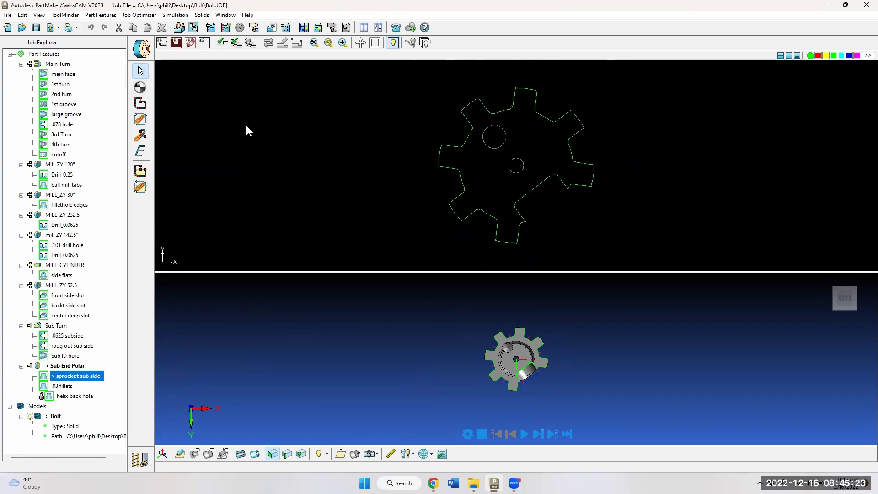
{"action": "left_click", "coordinate": [222, 44]}
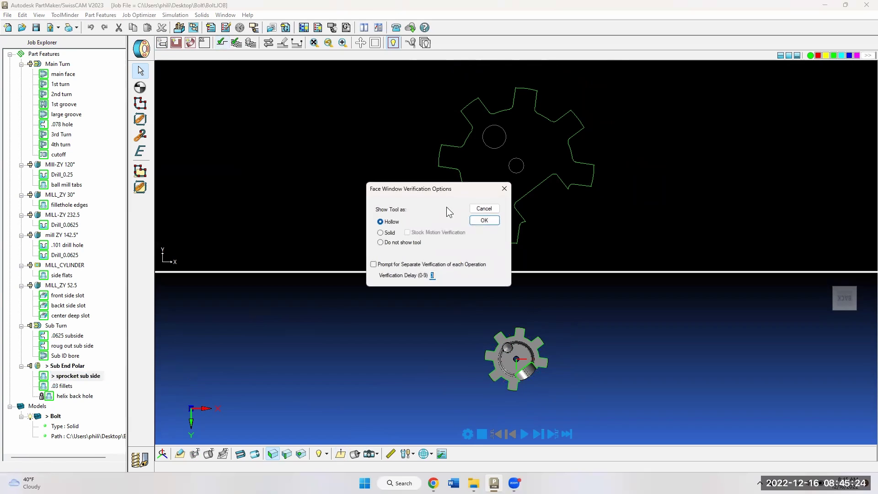
{"action": "left_click", "coordinate": [485, 219]}
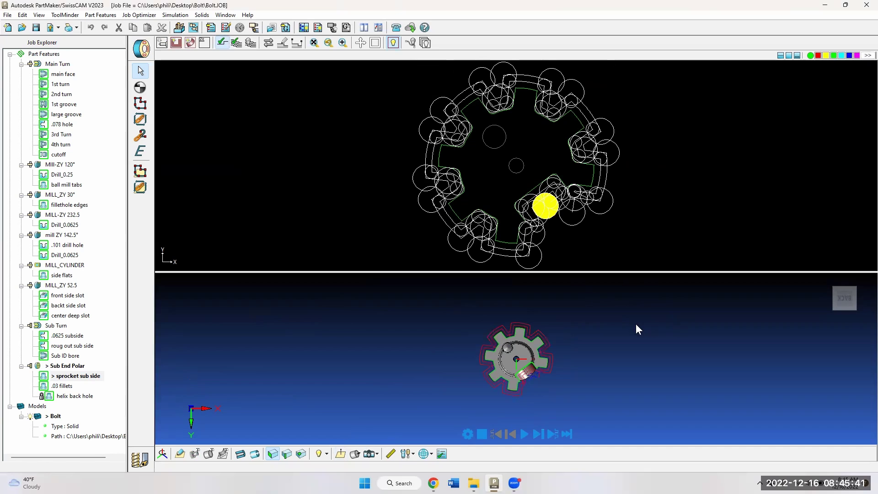
- Verify the sprocket sub side toolpath on the solid model with a solid tool and the toolpath shown, viewing the bolt from the side
{"action": "middle_click_drag", "start_coordinate": [635, 324], "coordinate": [575, 323]}
{"action": "left_click", "coordinate": [467, 434]}
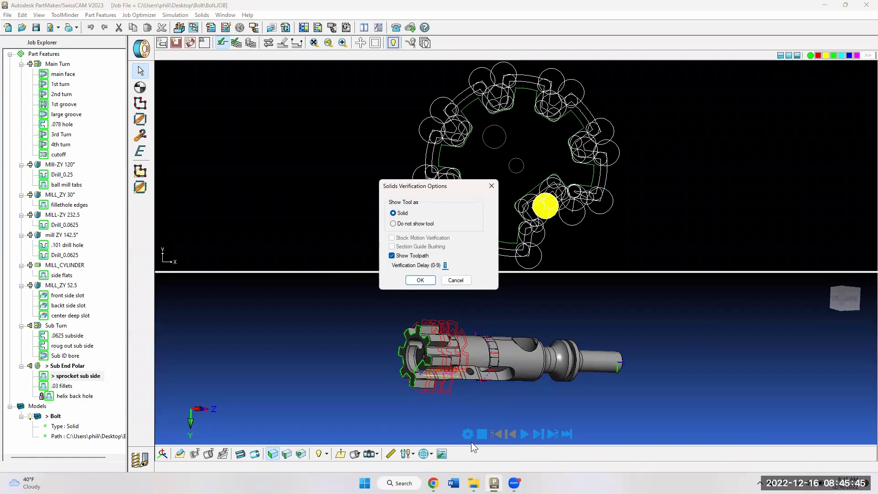
{"action": "left_click", "coordinate": [417, 280]}
{"action": "left_click", "coordinate": [524, 433]}
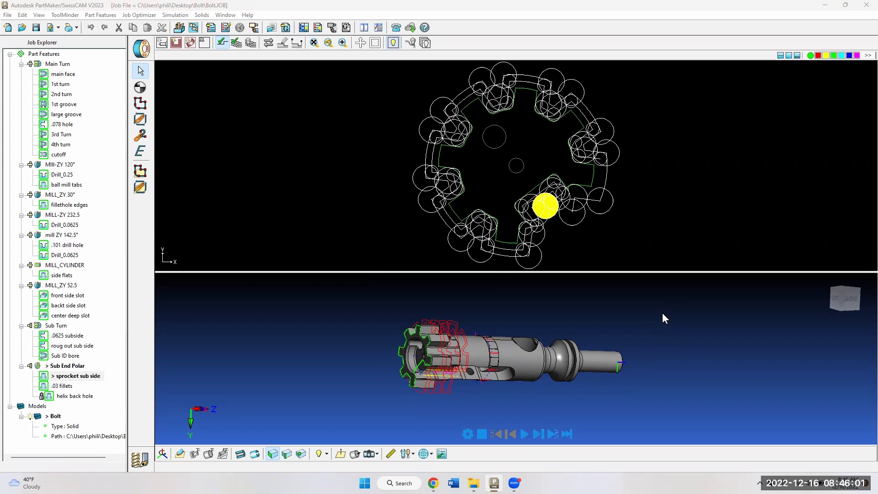
{"action": "left_click", "coordinate": [523, 434]}
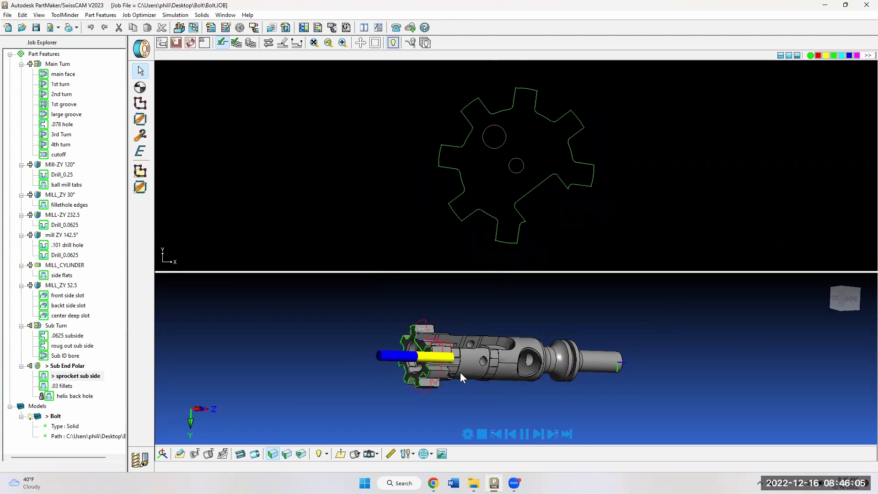
{"action": "middle_click_drag", "start_coordinate": [460, 372], "coordinate": [431, 375]}
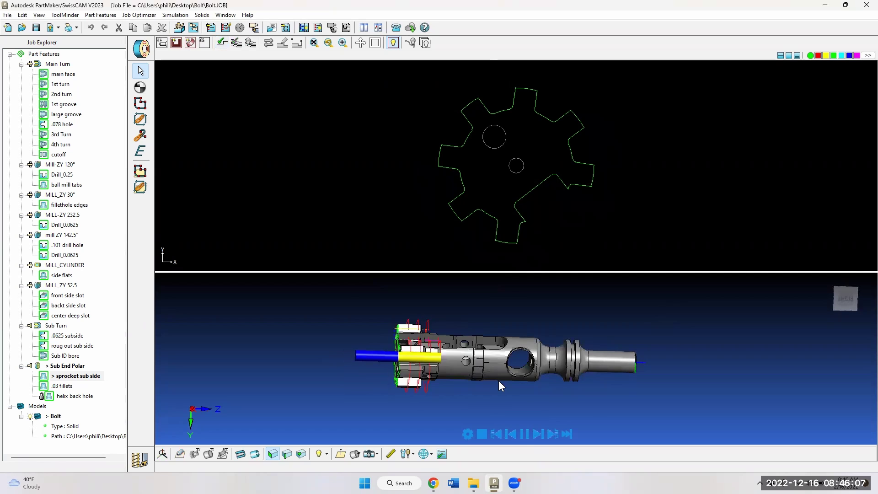
{"action": "middle_click_drag", "start_coordinate": [499, 381], "coordinate": [491, 378]}
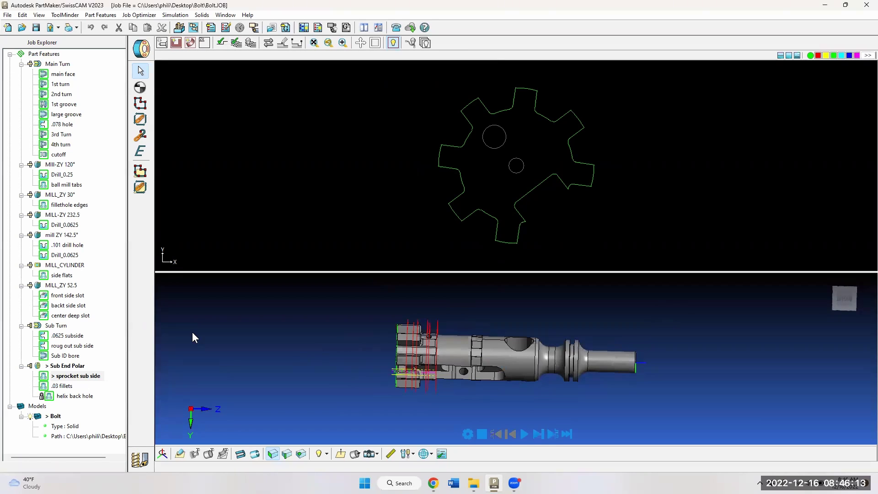
- Review the helix back hole group's profile parameters and verify its toolpath on the solid model, finishing with the view aligned to Sub End Polar
{"action": "middle_click_drag", "start_coordinate": [290, 352], "coordinate": [419, 350]}
{"action": "scroll", "coordinate": [419, 350], "scroll_direction": "up", "scroll_amount": 5}
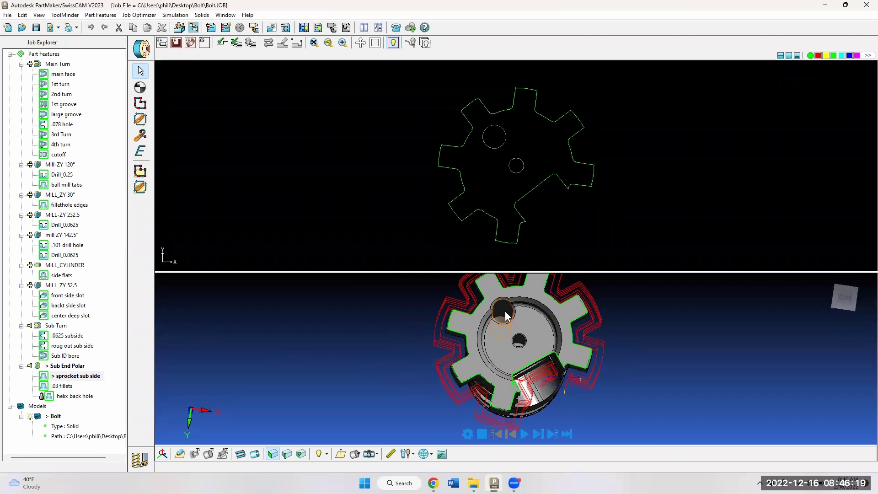
{"action": "left_click_drag", "start_coordinate": [475, 320], "coordinate": [404, 311]}
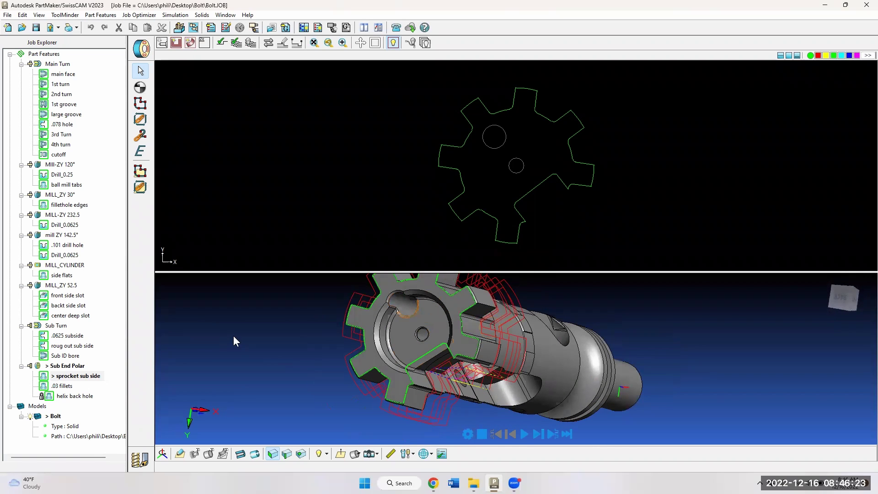
{"action": "double_click", "coordinate": [68, 396]}
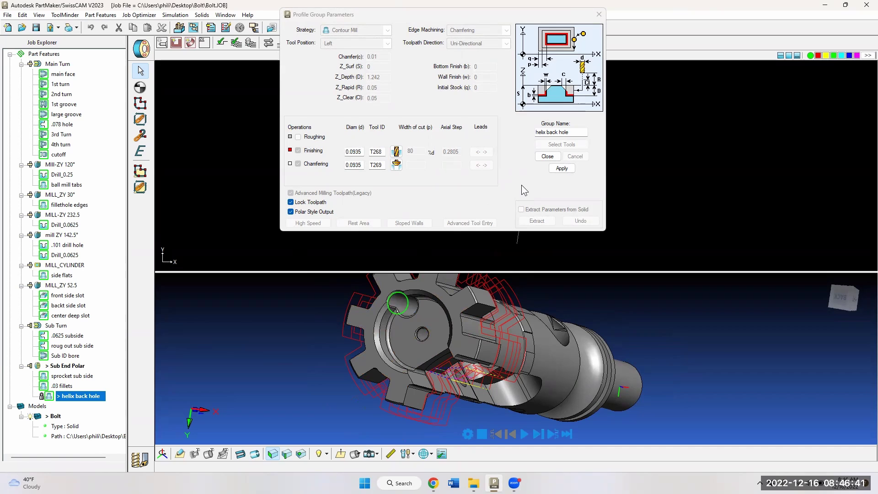
{"action": "left_click", "coordinate": [547, 157]}
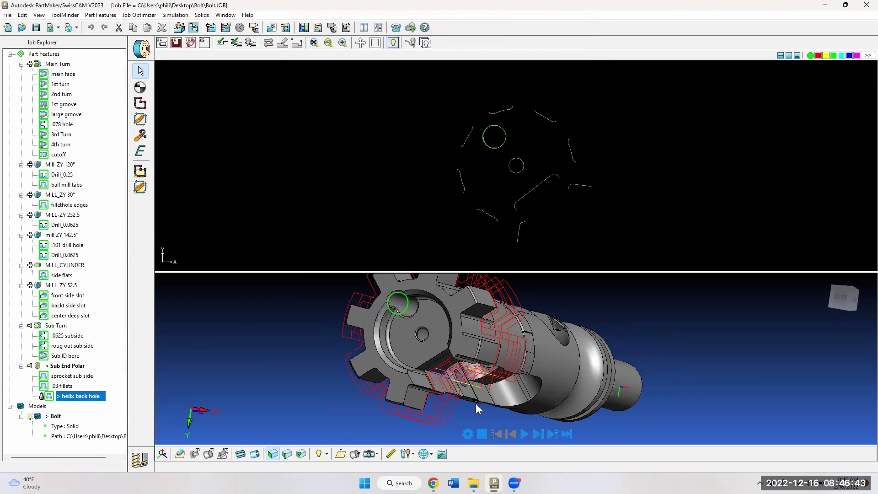
{"action": "left_click", "coordinate": [524, 434]}
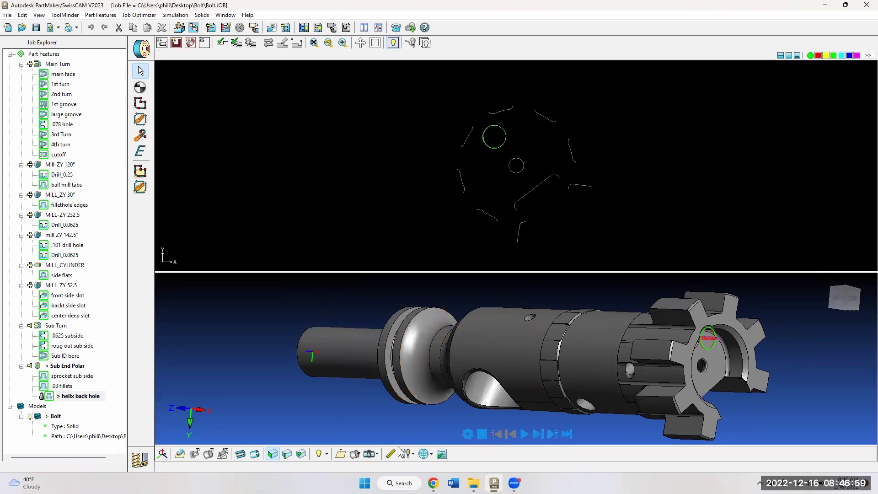
{"action": "left_click", "coordinate": [342, 453]}
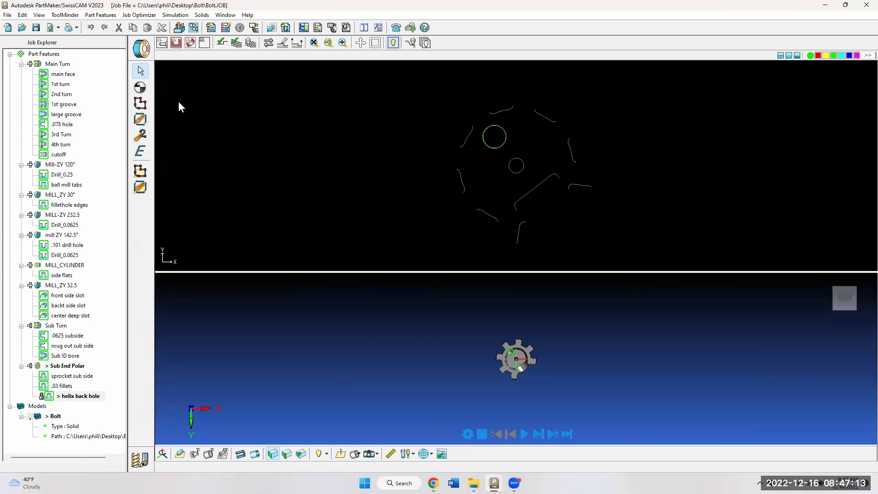
- Generate the process table with its existing modifications retained, and go to its first process
{"action": "left_click", "coordinate": [210, 27]}
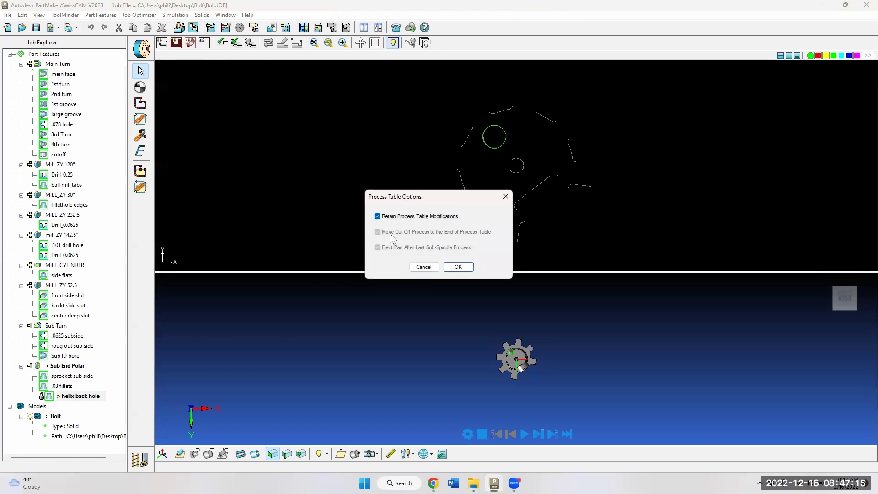
{"action": "left_click", "coordinate": [449, 267]}
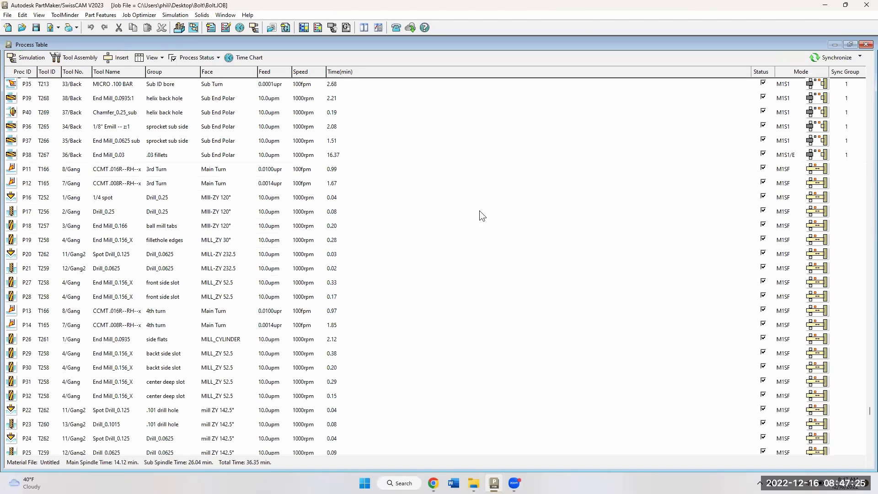
{"action": "scroll", "coordinate": [475, 237], "scroll_direction": "up", "scroll_amount": 3}
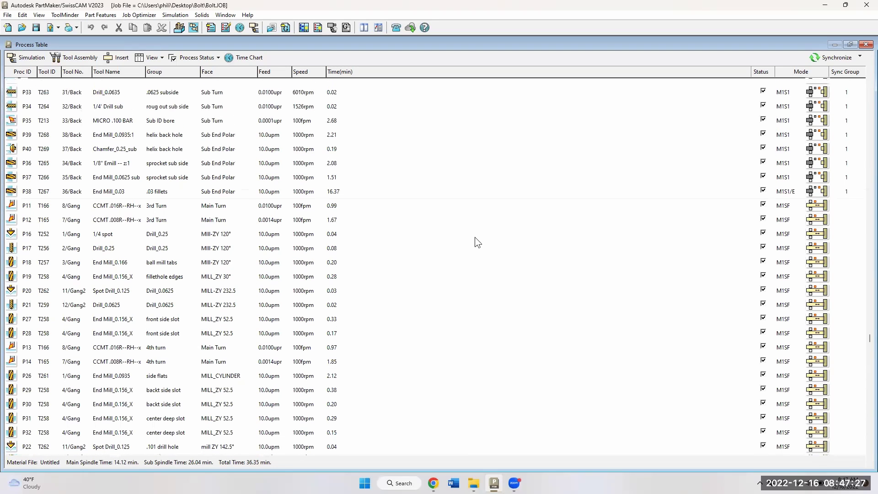
{"action": "scroll", "coordinate": [687, 229], "scroll_direction": "up", "scroll_amount": 1}
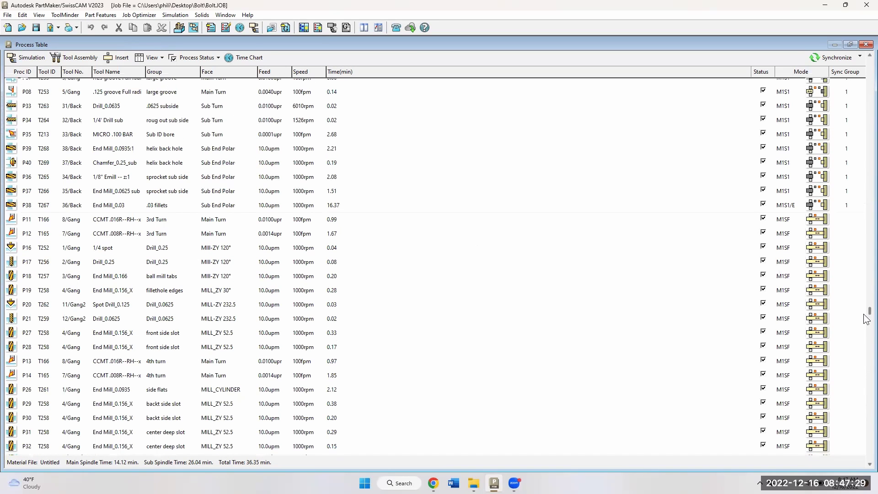
{"action": "left_click_drag", "start_coordinate": [868, 312], "coordinate": [867, 61]}
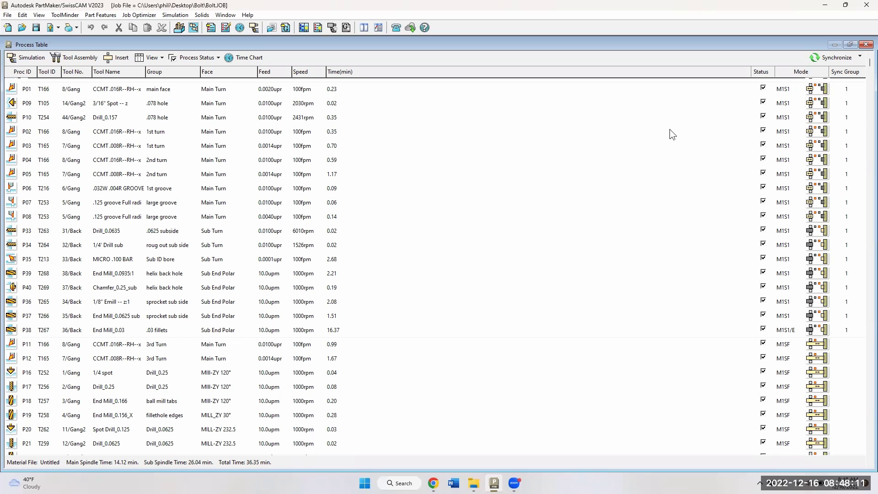
- Review the main and sub spindle modes of main face process P01 and accept them as they are
{"action": "double_click", "coordinate": [817, 89]}
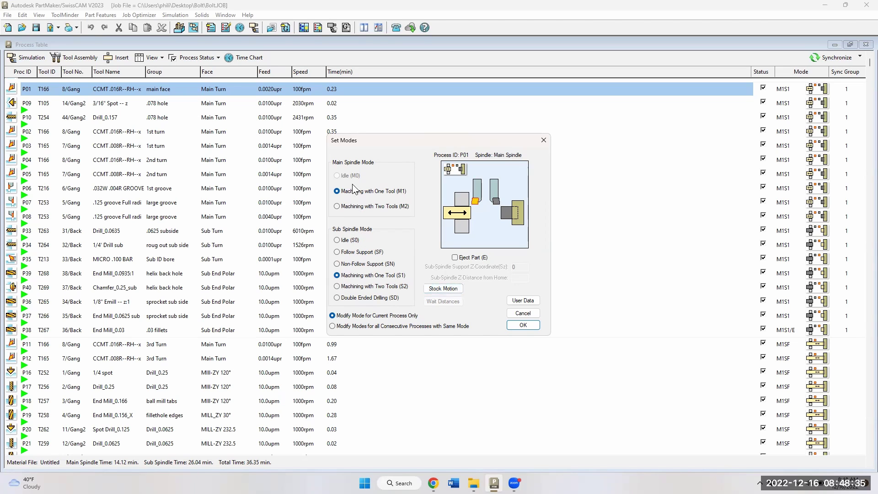
{"action": "left_click", "coordinate": [522, 325]}
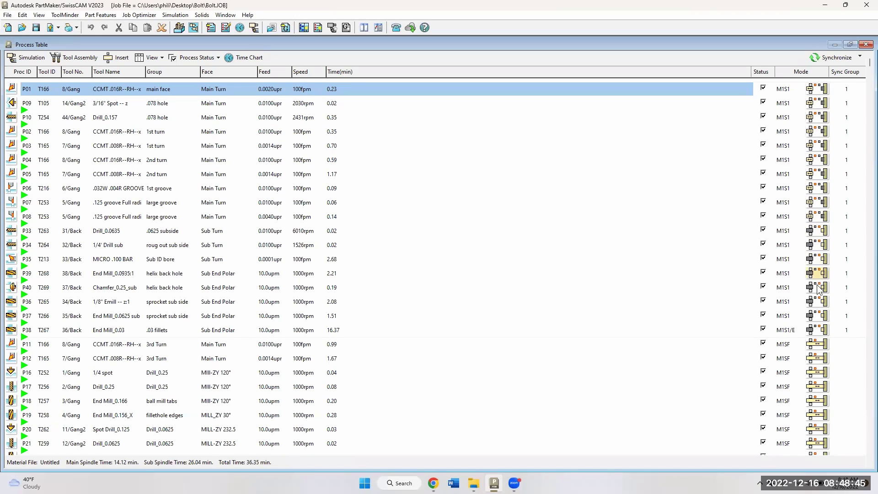
- Look through the remaining processes down to the cutoff, and review and accept the spindle modes of 3rd Turn process P11
{"action": "scroll", "coordinate": [560, 221], "scroll_direction": "down", "scroll_amount": 3}
{"action": "scroll", "coordinate": [561, 221], "scroll_direction": "down", "scroll_amount": 3}
{"action": "scroll", "coordinate": [561, 220], "scroll_direction": "down", "scroll_amount": 3}
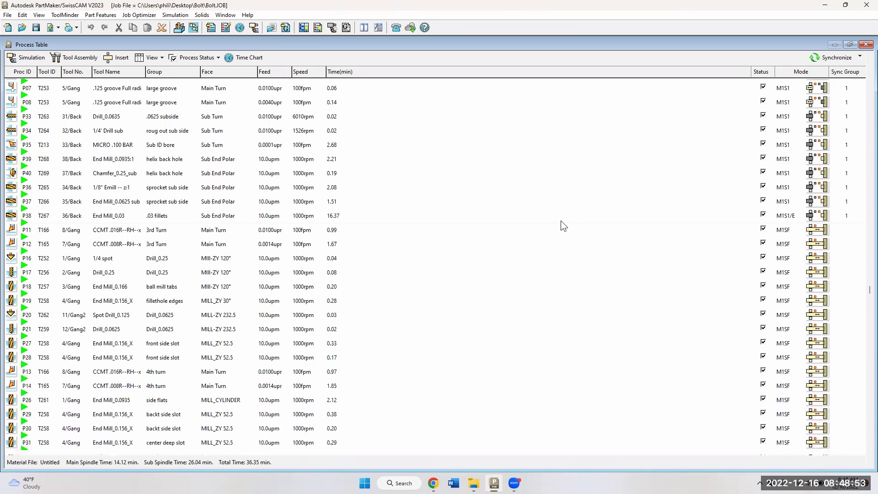
{"action": "scroll", "coordinate": [560, 220], "scroll_direction": "down", "scroll_amount": 3}
{"action": "scroll", "coordinate": [561, 220], "scroll_direction": "down", "scroll_amount": 2}
{"action": "scroll", "coordinate": [843, 178], "scroll_direction": "down", "scroll_amount": 2}
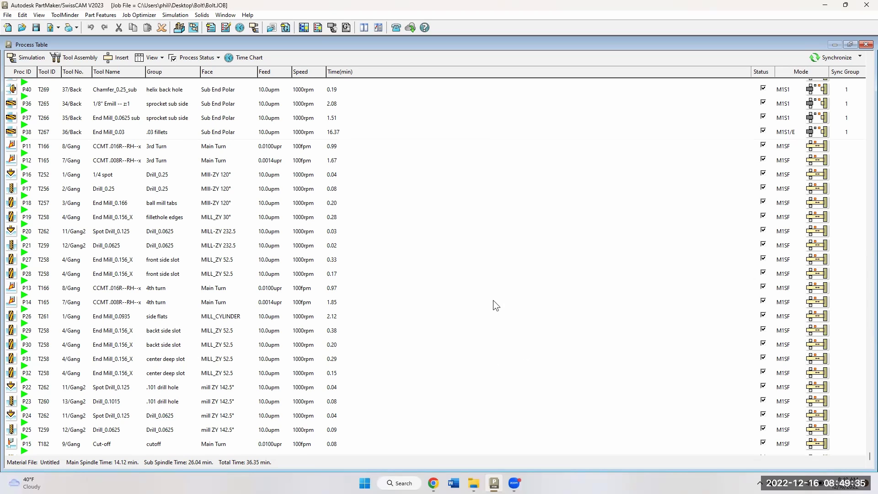
{"action": "double_click", "coordinate": [817, 147]}
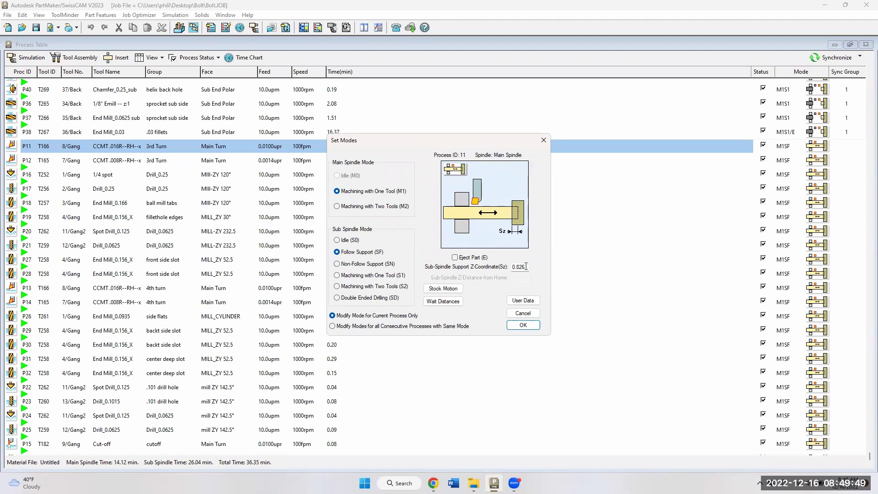
{"action": "left_click", "coordinate": [522, 325]}
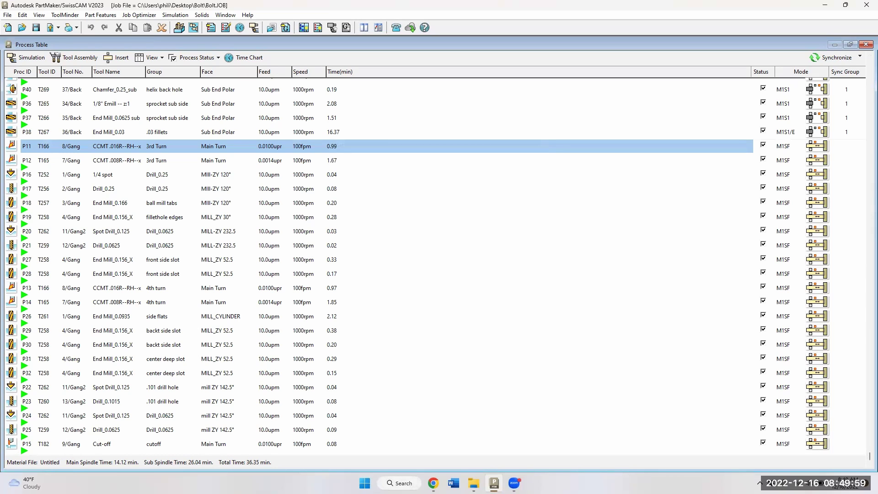
- Review the main and sub spindle modes of cutoff process P15 and accept them as they are
{"action": "double_click", "coordinate": [818, 445]}
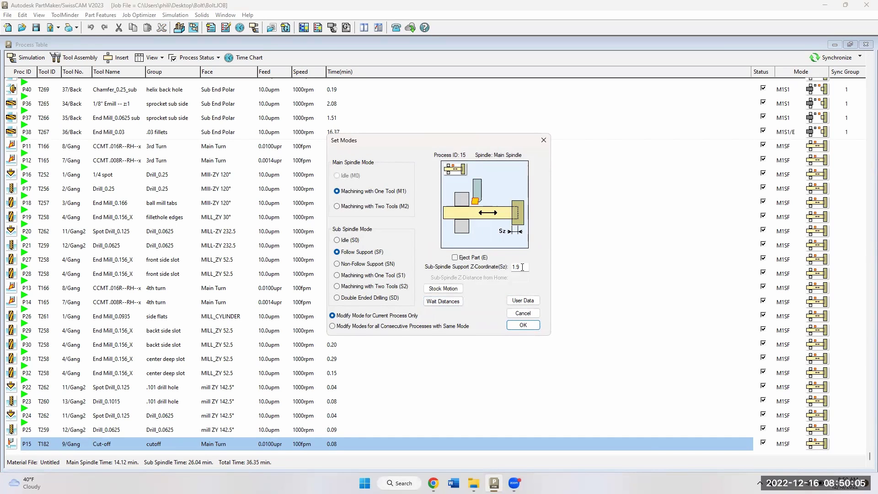
{"action": "left_click", "coordinate": [521, 324]}
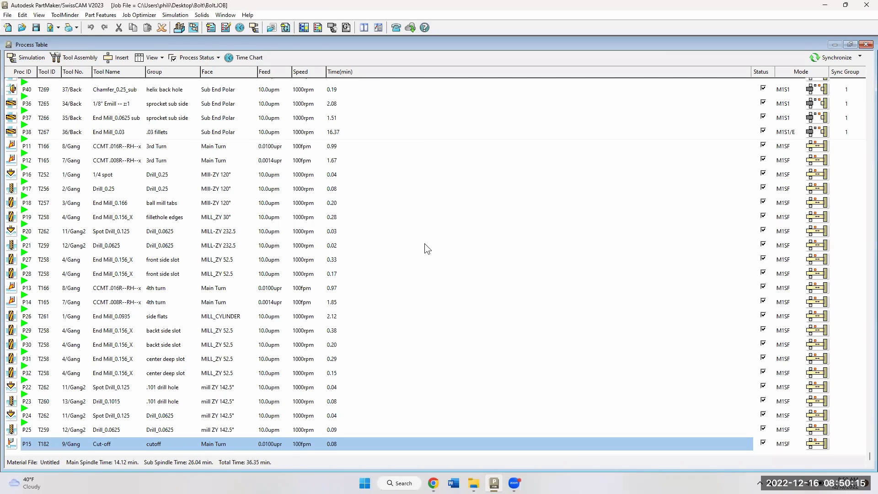
- Run the simulation of the job through to the part on the sub-spindle, and reset it
{"action": "left_click", "coordinate": [31, 60]}
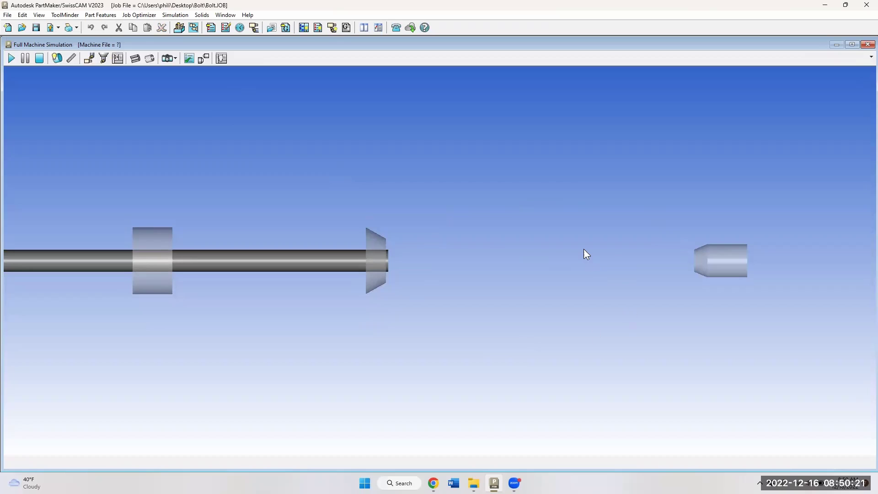
{"action": "scroll", "coordinate": [416, 221], "scroll_direction": "down", "scroll_amount": 1}
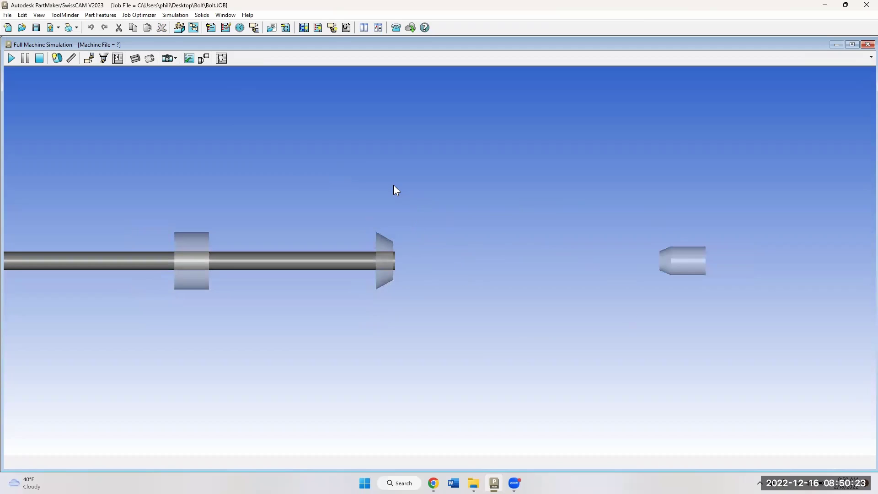
{"action": "left_click", "coordinate": [10, 59]}
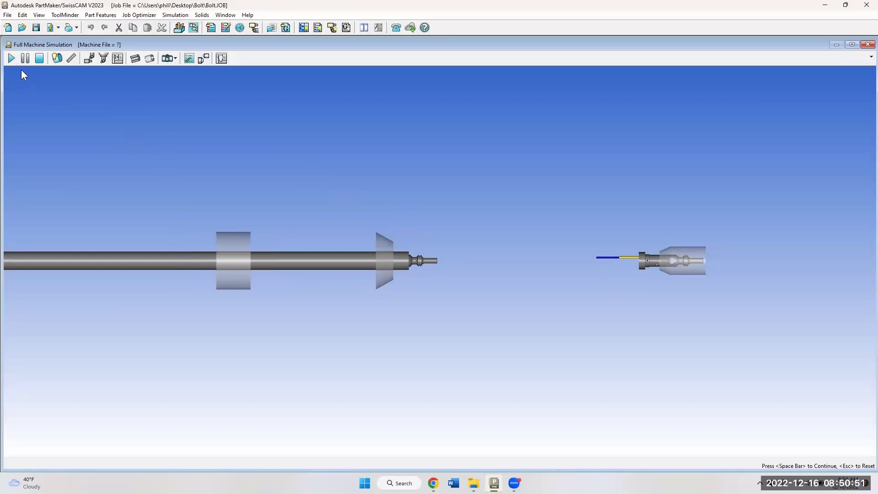
{"action": "left_click", "coordinate": [39, 58]}
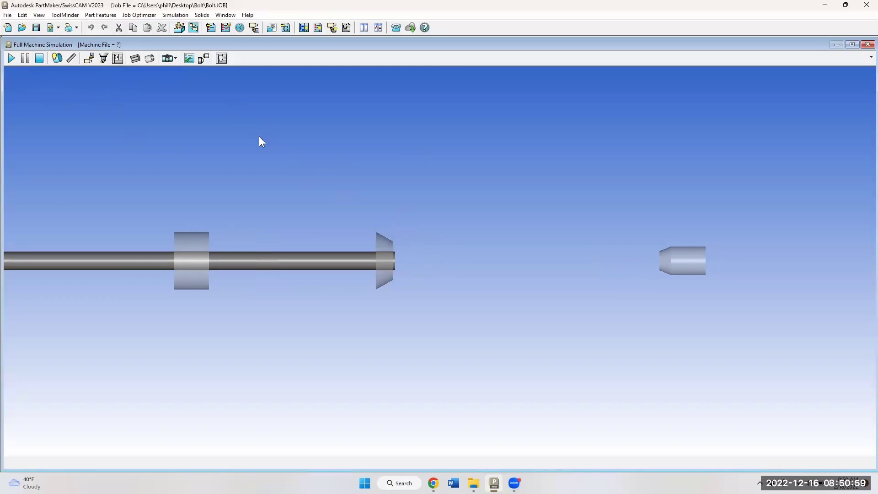
- Load the Tsug_SS327_5AX.MCH machine file from the post library's Simulation folder into the machine data
{"action": "left_click", "coordinate": [127, 14]}
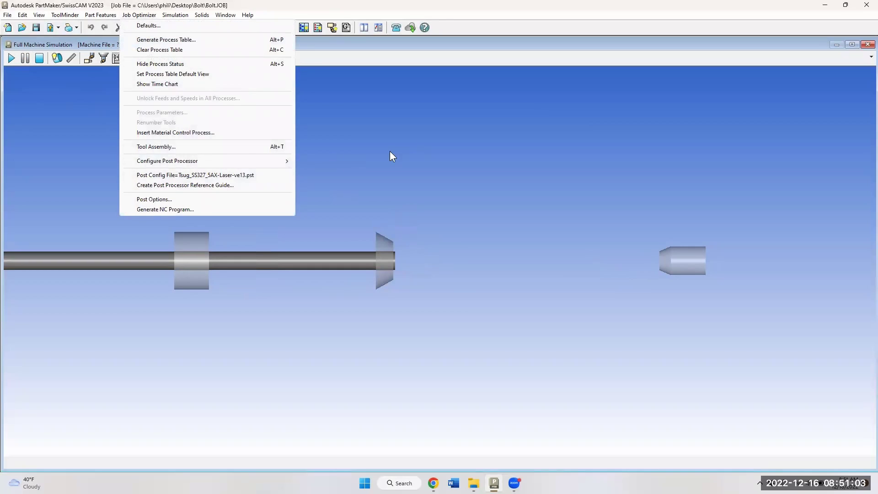
{"action": "left_click", "coordinate": [423, 137]}
{"action": "left_click", "coordinate": [72, 15]}
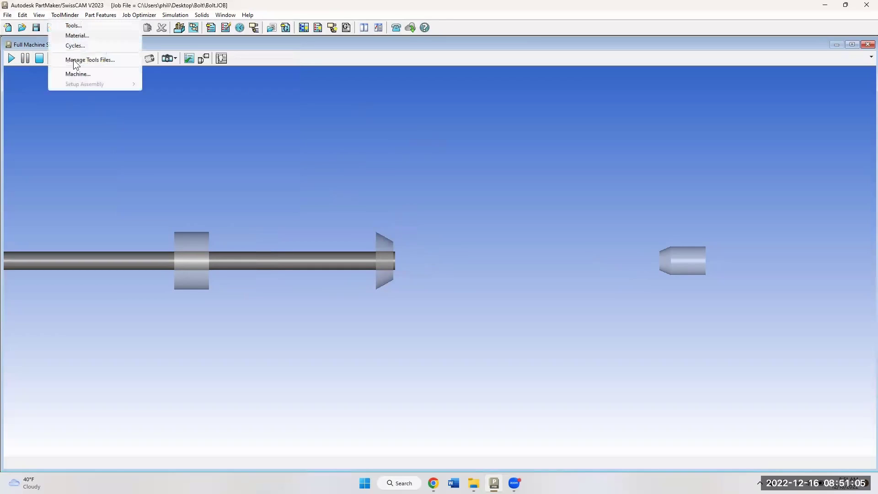
{"action": "left_click", "coordinate": [77, 74]}
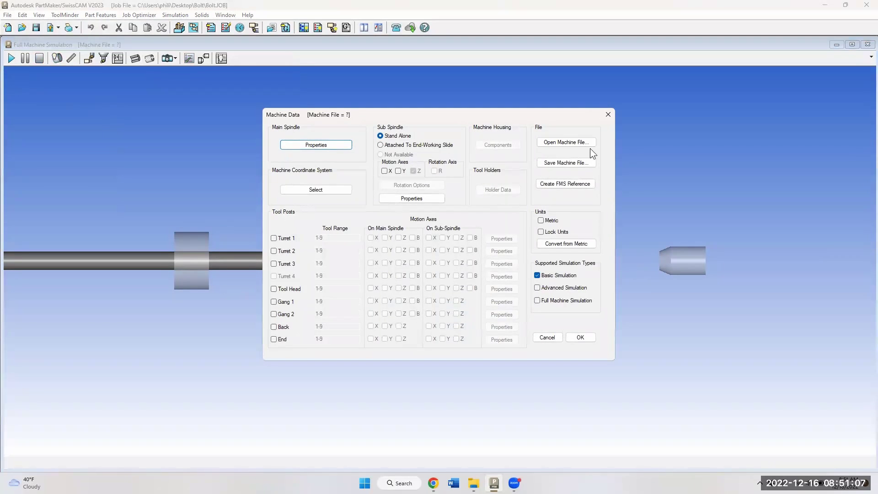
{"action": "left_click", "coordinate": [567, 144]}
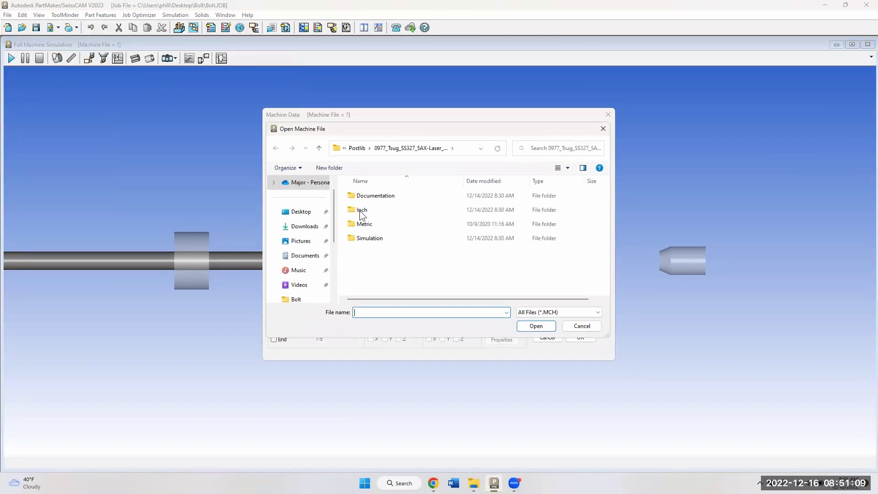
{"action": "left_click", "coordinate": [368, 239]}
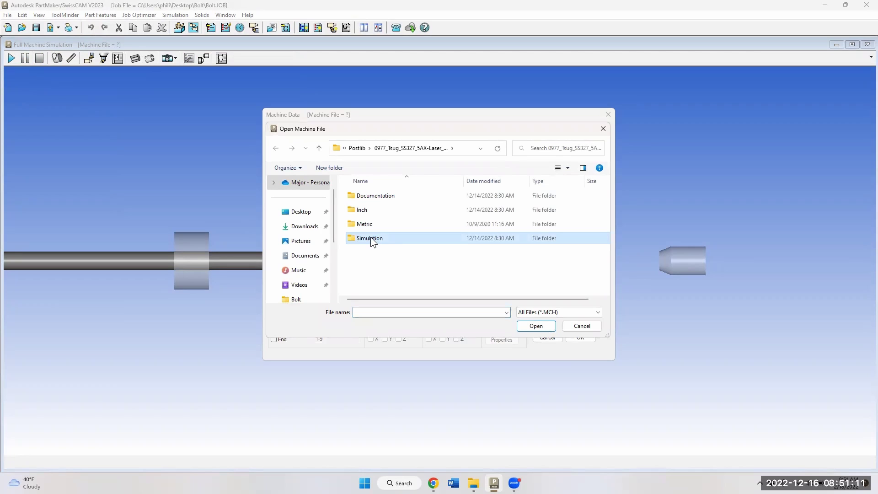
{"action": "double_click", "coordinate": [371, 238]}
{"action": "double_click", "coordinate": [381, 197]}
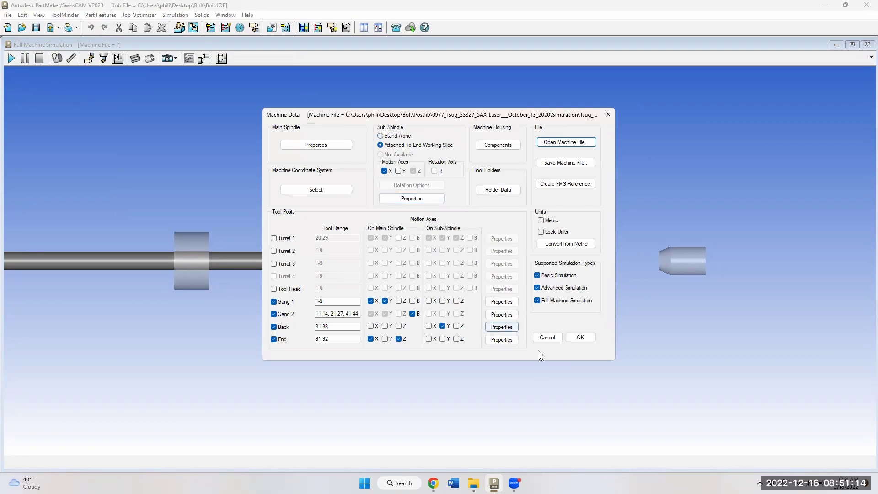
{"action": "left_click", "coordinate": [579, 337]}
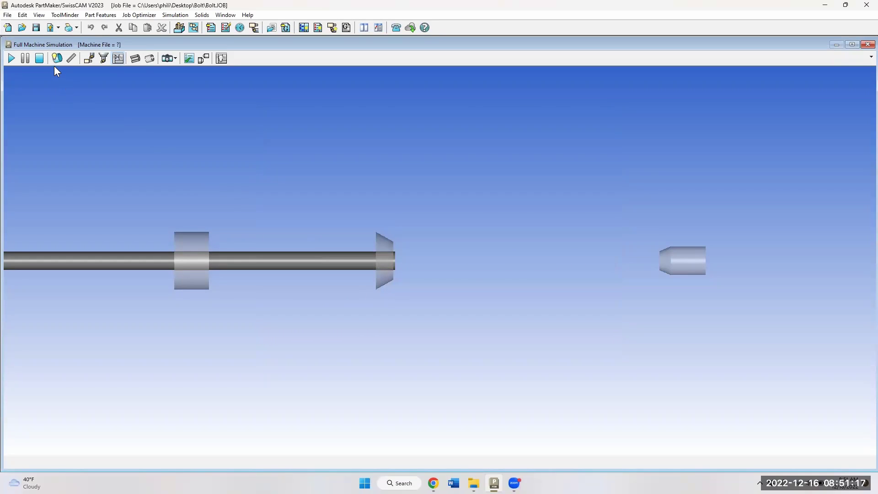
- Switch to full machine simulation with the loaded machine, inspect its tool posts and spindles, and return to the process table
{"action": "left_click", "coordinate": [89, 59]}
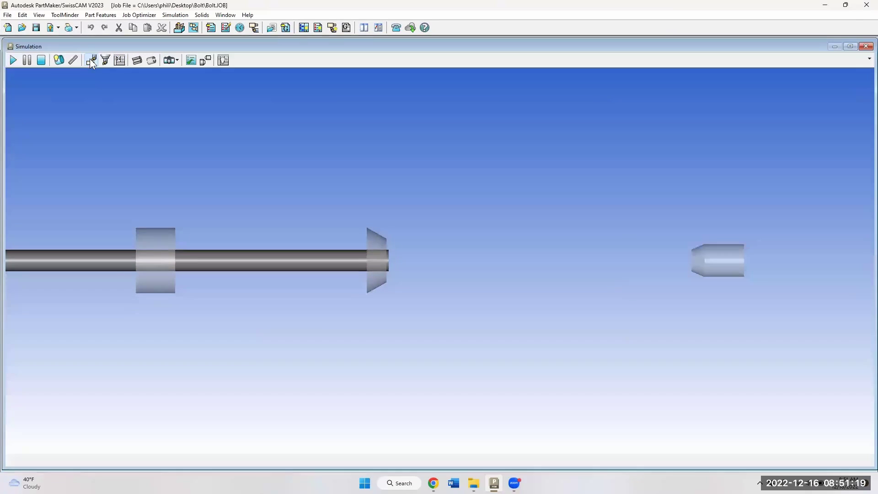
{"action": "left_click", "coordinate": [119, 60]}
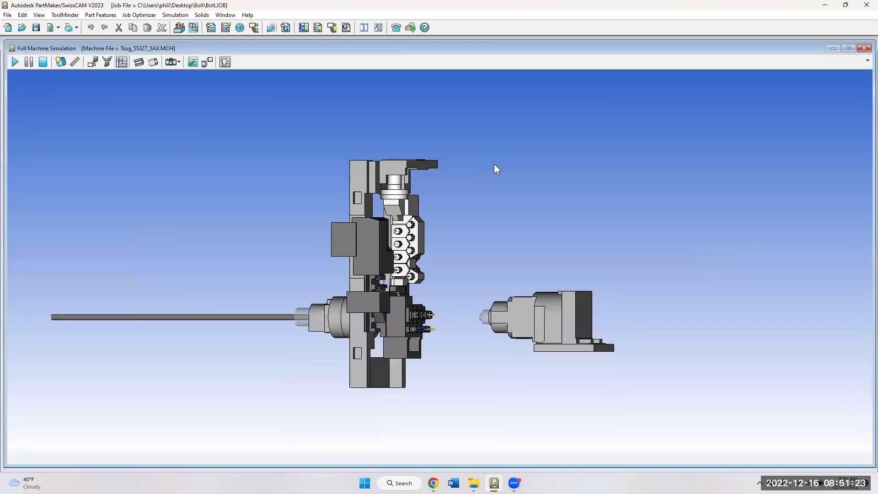
{"action": "left_click_drag", "start_coordinate": [494, 167], "coordinate": [472, 180]}
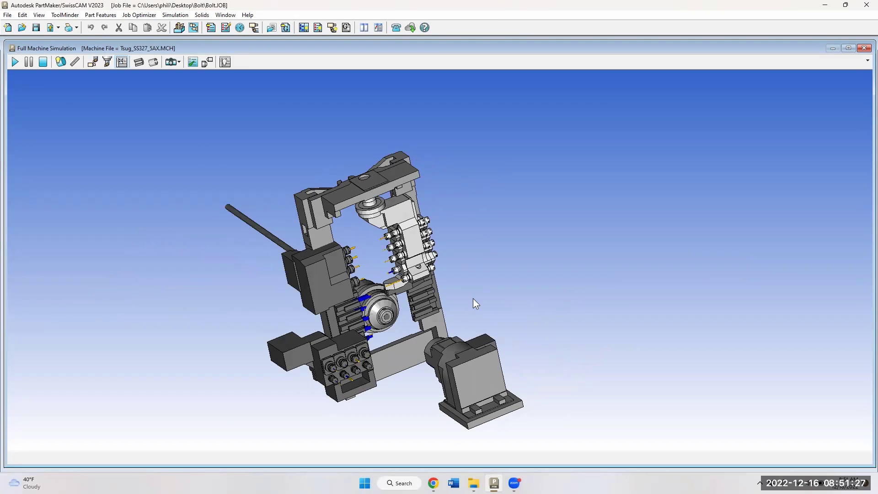
{"action": "scroll", "coordinate": [473, 298], "scroll_direction": "up", "scroll_amount": 4}
{"action": "scroll", "coordinate": [465, 265], "scroll_direction": "down", "scroll_amount": 3}
{"action": "middle_click_drag", "start_coordinate": [465, 264], "coordinate": [496, 236]}
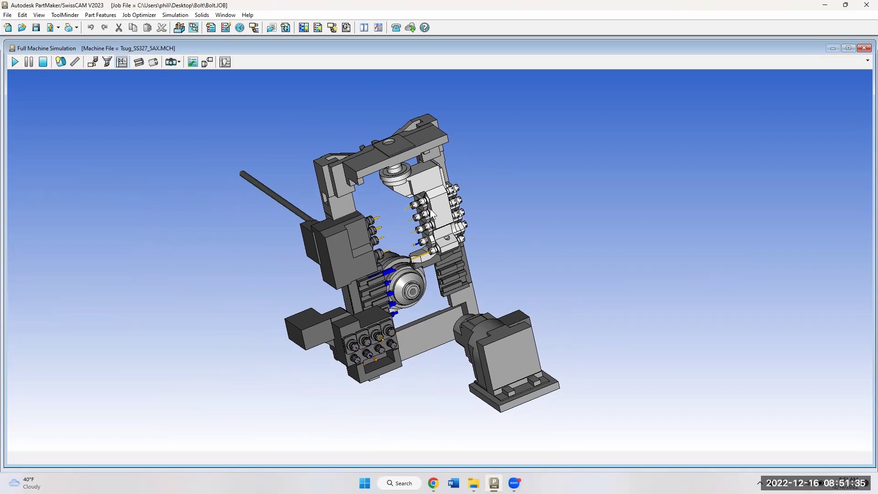
{"action": "left_click", "coordinate": [864, 48]}
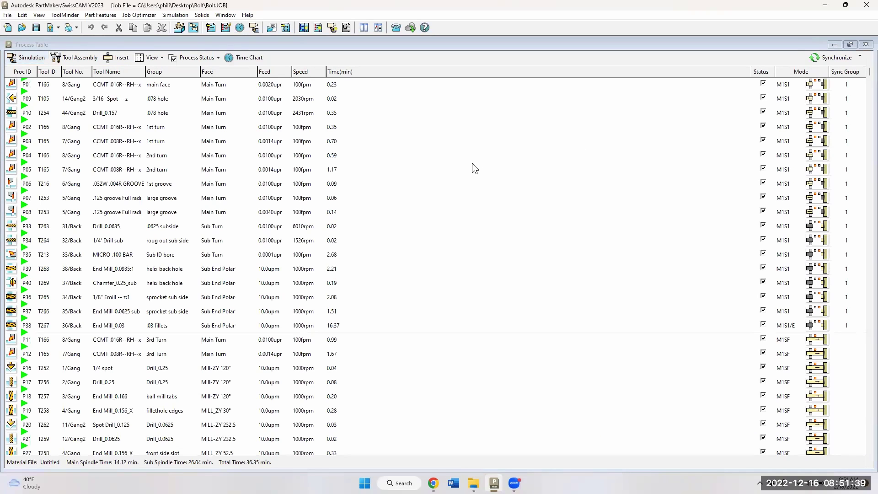
- Review the turning tool data of 1st turn process P02 and apply it
{"action": "double_click", "coordinate": [12, 128]}
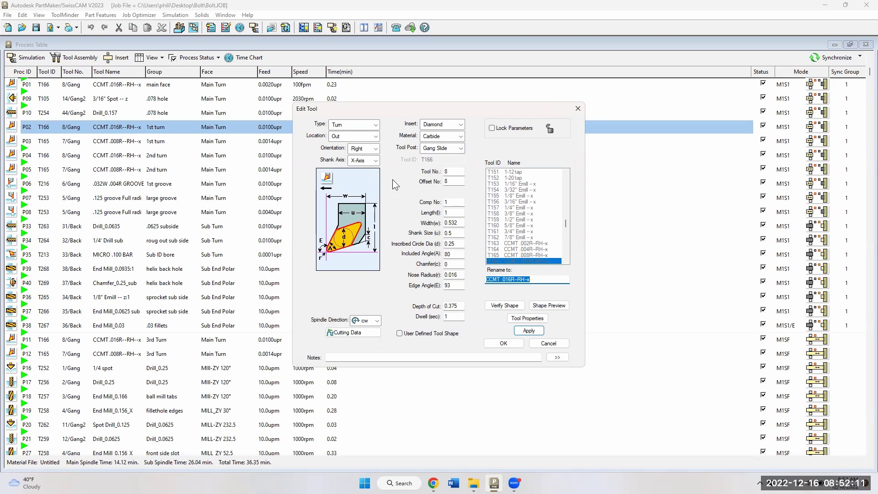
{"action": "left_click", "coordinate": [522, 331]}
{"action": "left_click", "coordinate": [505, 343]}
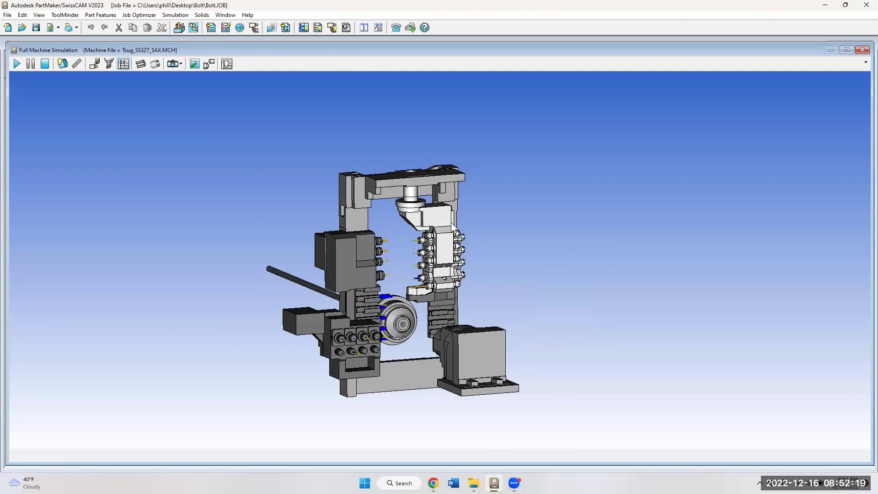
- Set the simulation time delay to 1 in the simulation options
{"action": "left_click", "coordinate": [194, 63]}
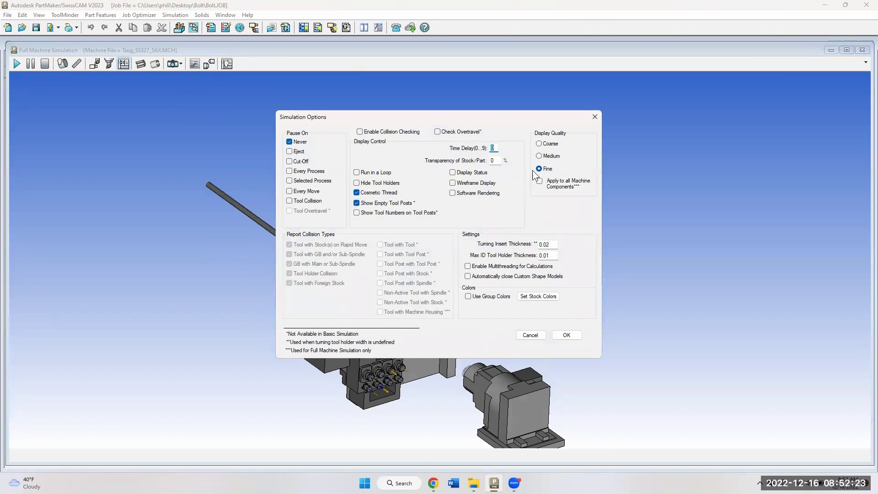
{"action": "type", "text": "1"}
{"action": "left_click", "coordinate": [571, 336]}
- Run the full machine simulation, examine the tool posts and spindles at work up close, and reset it
{"action": "left_click", "coordinate": [17, 64]}
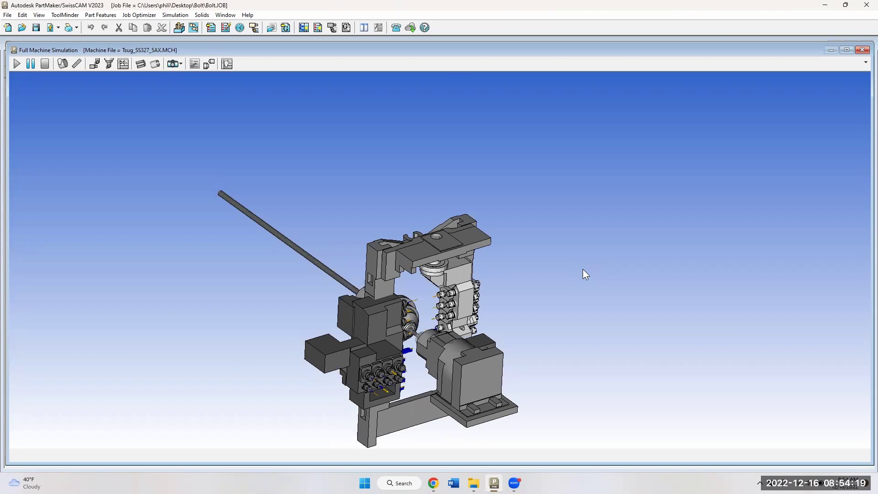
{"action": "scroll", "coordinate": [576, 262], "scroll_direction": "up", "scroll_amount": 2}
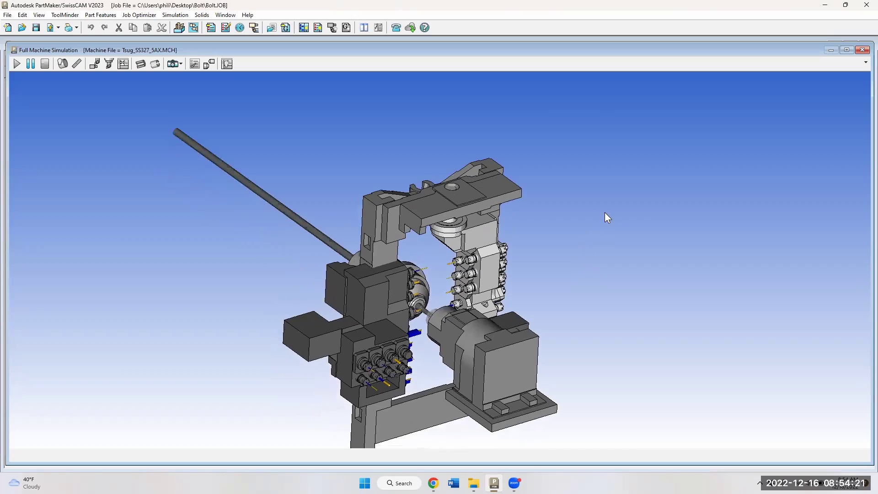
{"action": "scroll", "coordinate": [602, 212], "scroll_direction": "up", "scroll_amount": 3}
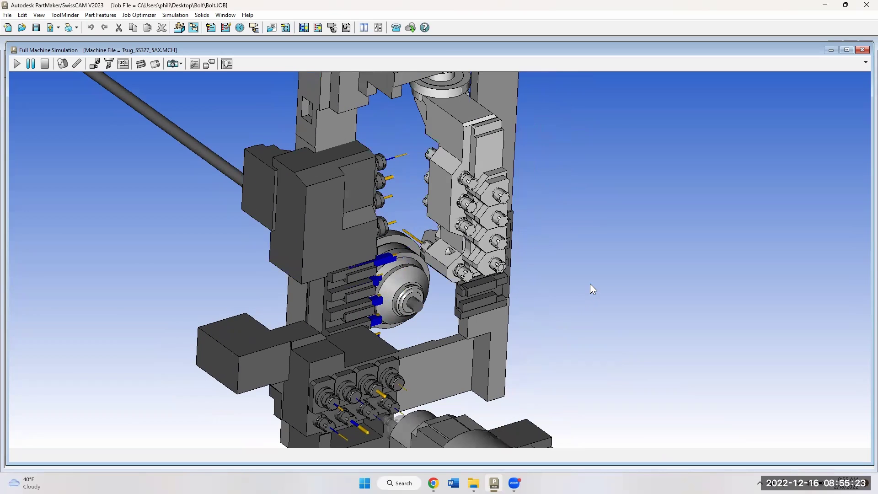
{"action": "left_click", "coordinate": [35, 63]}
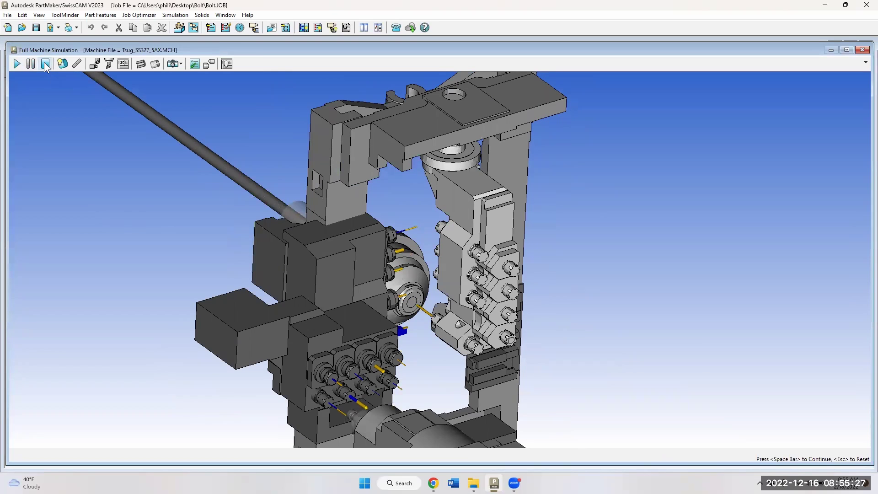
{"action": "key", "text": "space"}
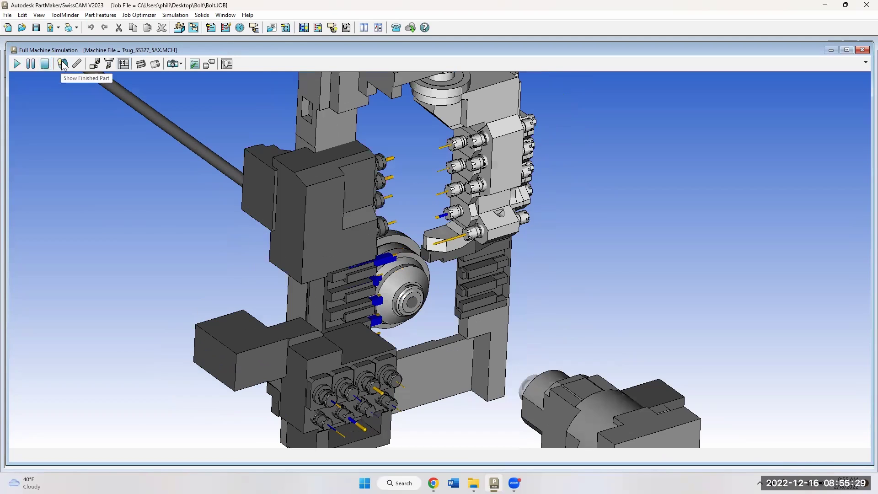
- Show the finished bolt in the simulation, inspect it from several sides, and return to the process table
{"action": "left_click", "coordinate": [63, 64]}
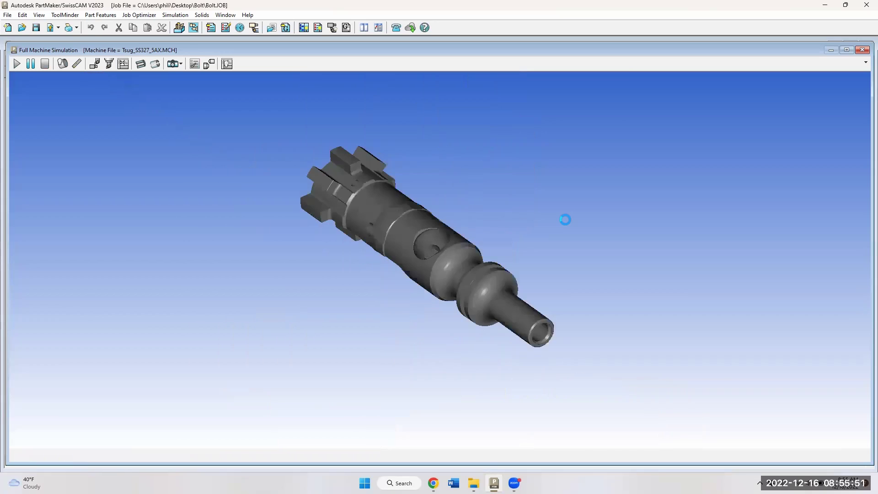
{"action": "left_click_drag", "start_coordinate": [537, 207], "coordinate": [416, 140]}
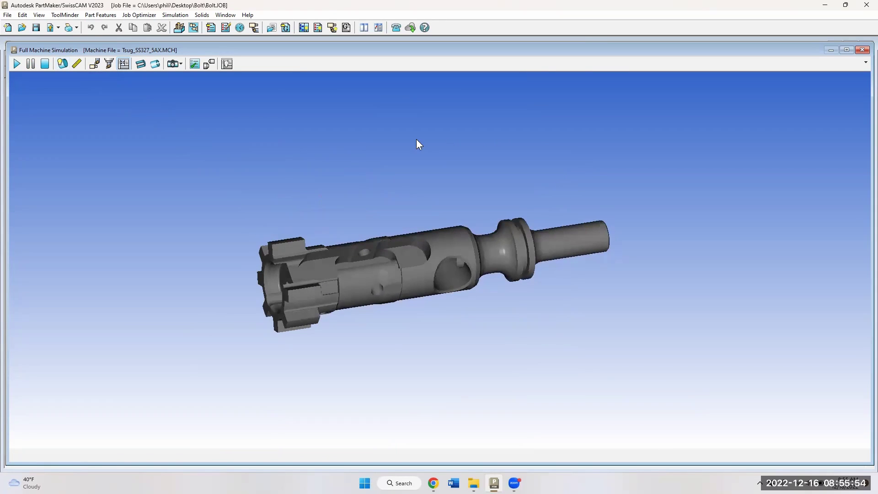
{"action": "left_click", "coordinate": [176, 15]}
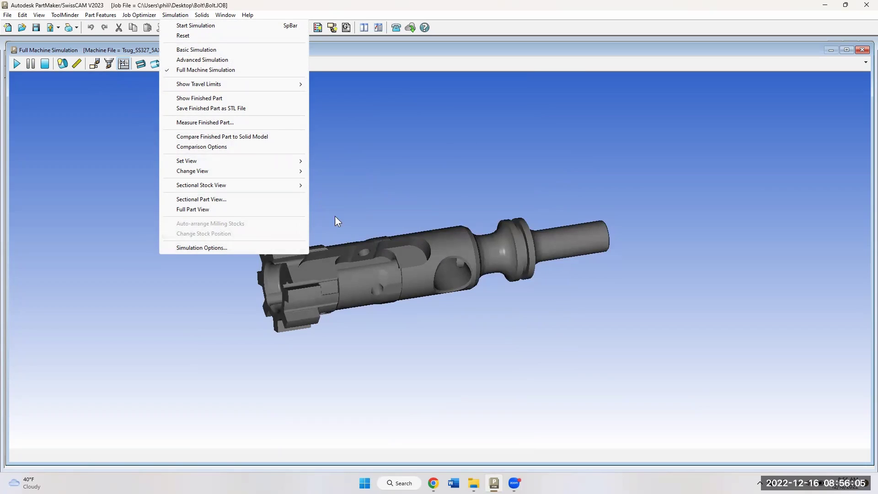
{"action": "left_click", "coordinate": [429, 170]}
{"action": "left_click_drag", "start_coordinate": [456, 227], "coordinate": [600, 133]}
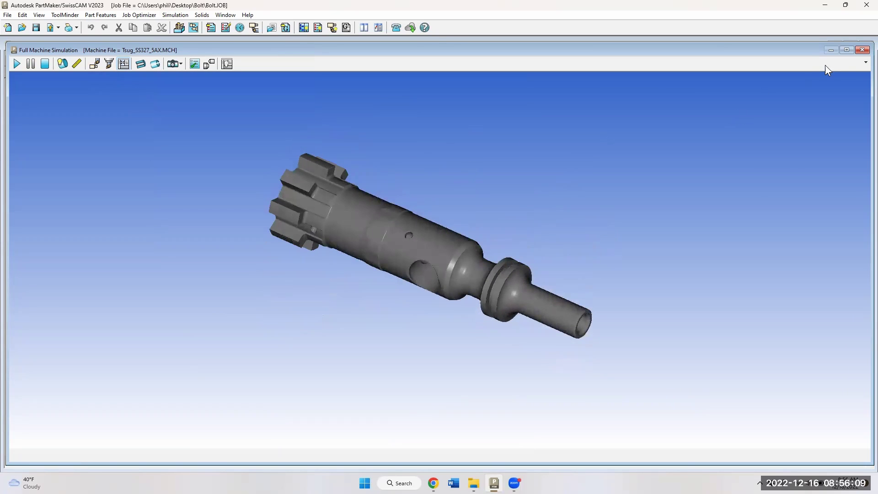
{"action": "left_click", "coordinate": [862, 49]}
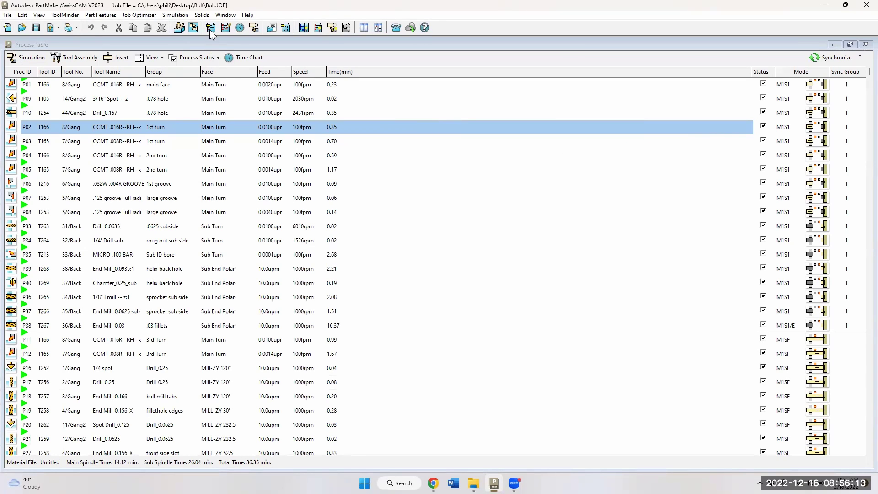
- Review the post options, set the bar load program number to 7878, and accept them
{"action": "right_click", "coordinate": [470, 191]}
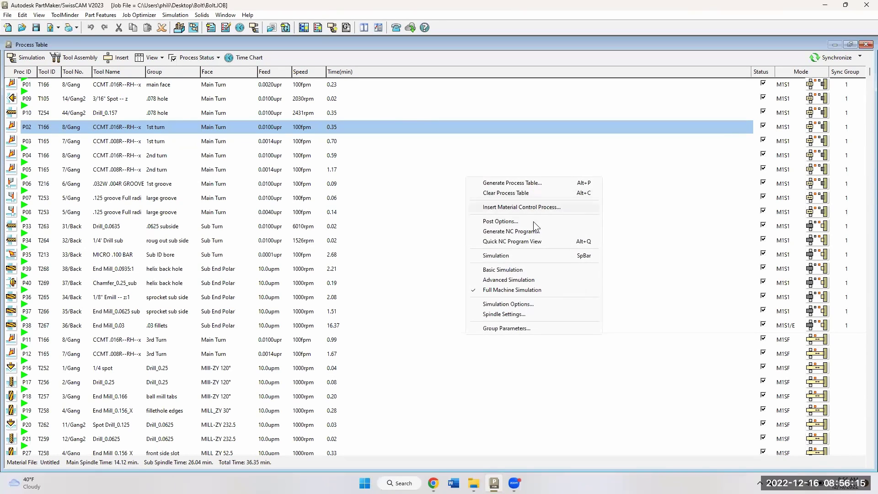
{"action": "left_click", "coordinate": [500, 222]}
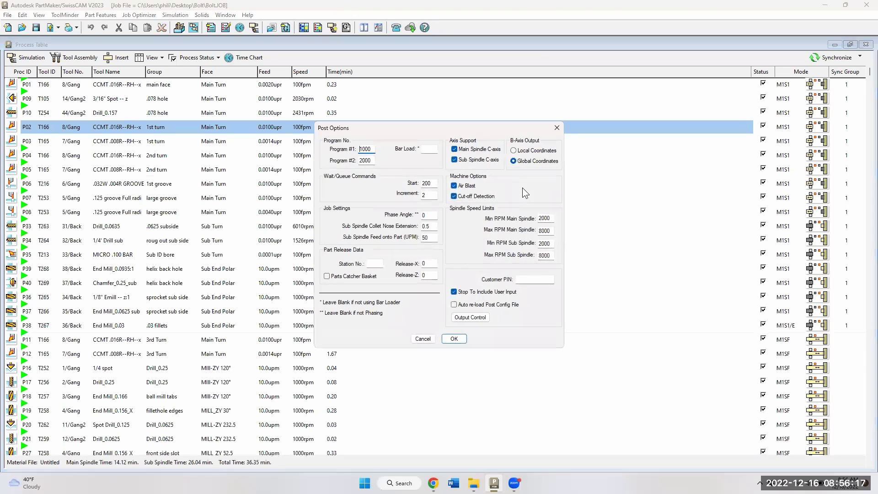
{"action": "left_click", "coordinate": [425, 150]}
{"action": "type", "text": "7878"}
{"action": "left_click", "coordinate": [434, 238]}
{"action": "left_click", "coordinate": [451, 339]}
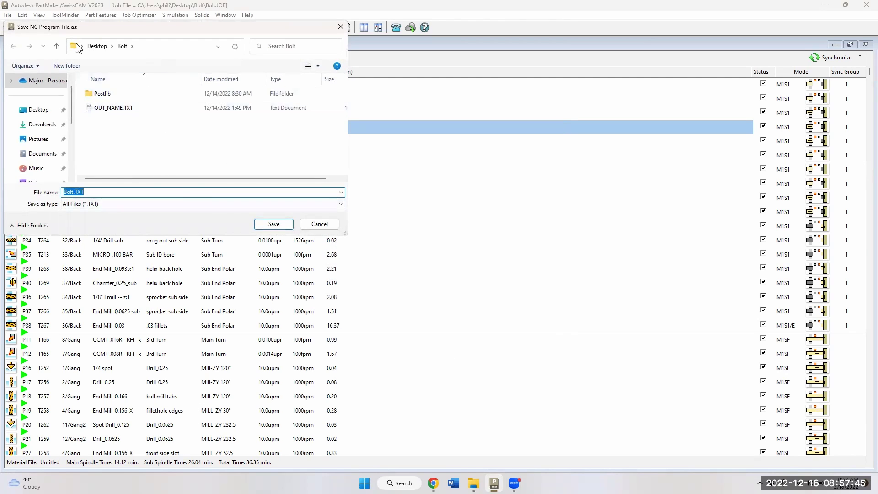
- Generate the NC program as Bolt.TXT, answering Y to the laser working diameter question, and open it in the NC program editor
{"action": "left_click", "coordinate": [273, 223]}
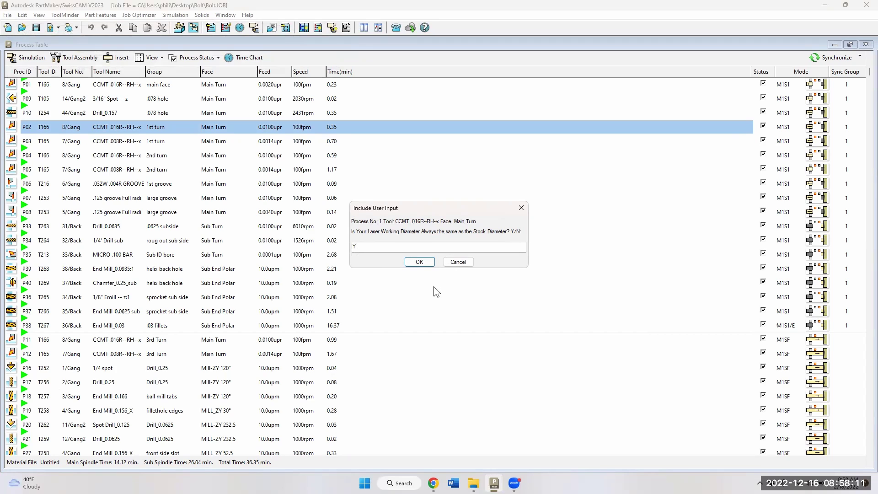
{"action": "left_click", "coordinate": [419, 262]}
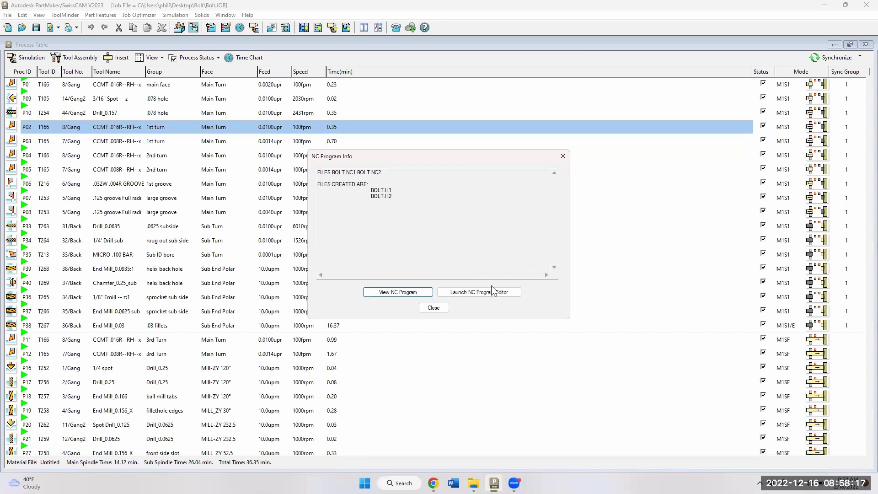
{"action": "left_click", "coordinate": [479, 293]}
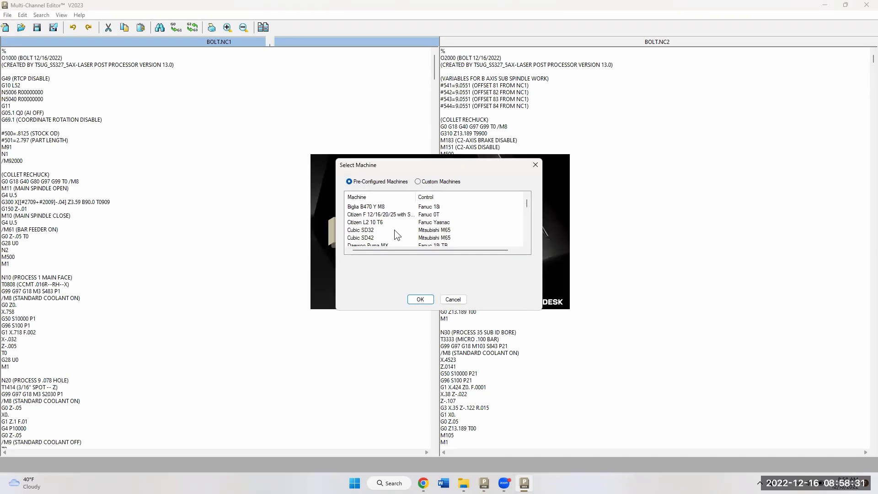
- Choose the pre-configured Tsugami SS 207 machine with the Fanuc 32i-Model B control for the opened NC files
{"action": "scroll", "coordinate": [394, 234], "scroll_direction": "down", "scroll_amount": 15}
{"action": "scroll", "coordinate": [392, 229], "scroll_direction": "down", "scroll_amount": 12}
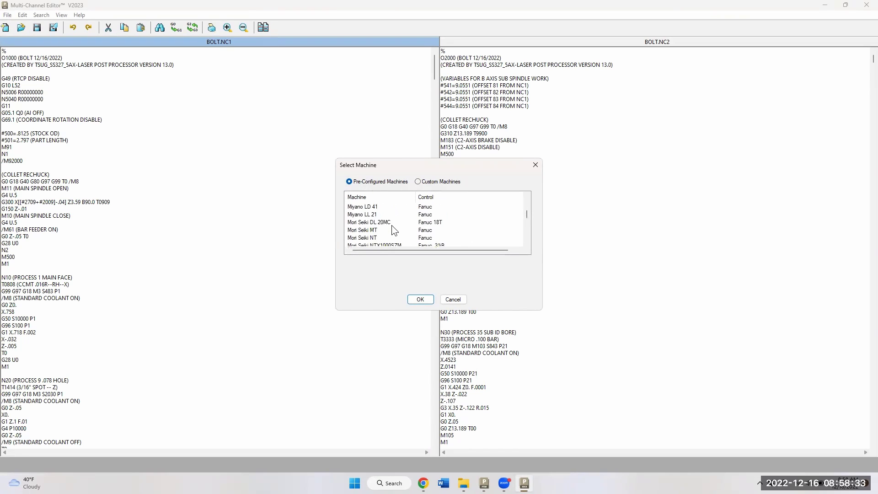
{"action": "scroll", "coordinate": [393, 228], "scroll_direction": "down", "scroll_amount": 10}
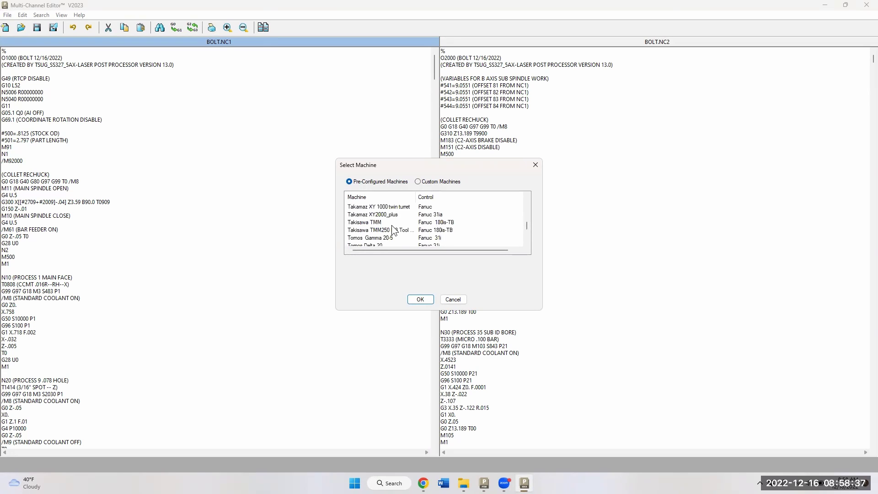
{"action": "scroll", "coordinate": [392, 228], "scroll_direction": "down", "scroll_amount": 5}
{"action": "scroll", "coordinate": [393, 229], "scroll_direction": "down", "scroll_amount": 3}
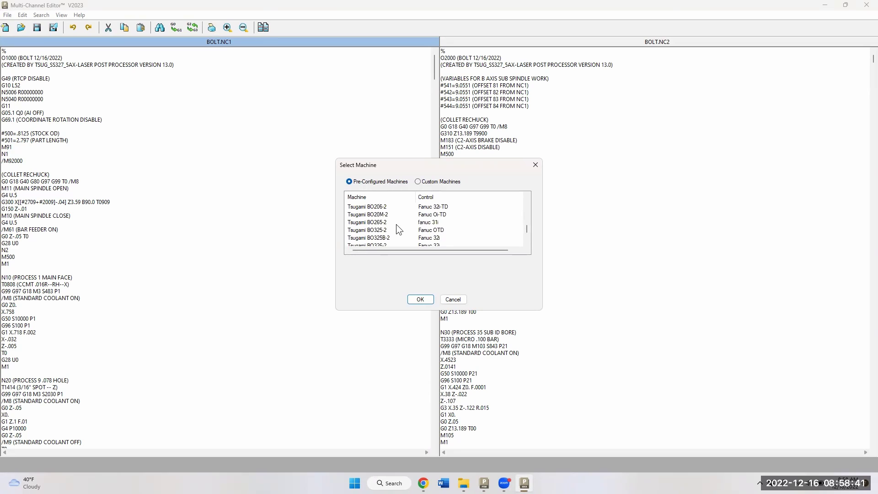
{"action": "scroll", "coordinate": [397, 222], "scroll_direction": "down", "scroll_amount": 1}
{"action": "scroll", "coordinate": [397, 222], "scroll_direction": "up", "scroll_amount": 1}
{"action": "scroll", "coordinate": [396, 222], "scroll_direction": "down", "scroll_amount": 4}
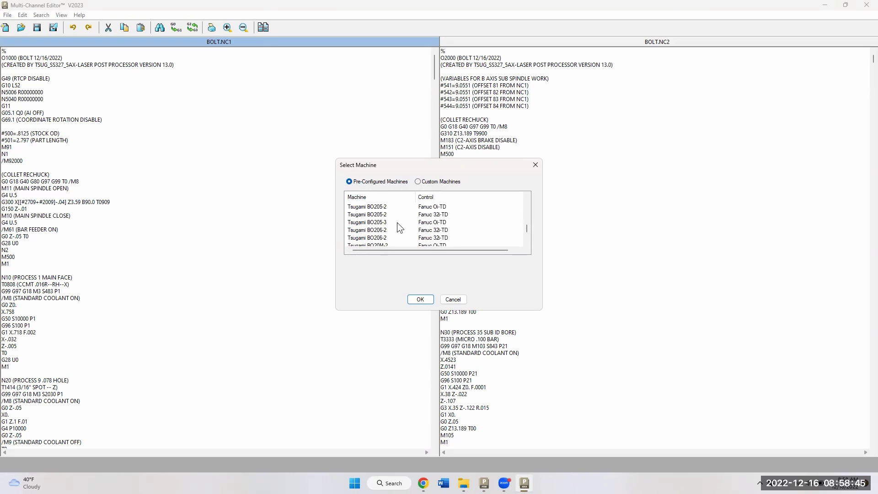
{"action": "scroll", "coordinate": [397, 222], "scroll_direction": "down", "scroll_amount": 2}
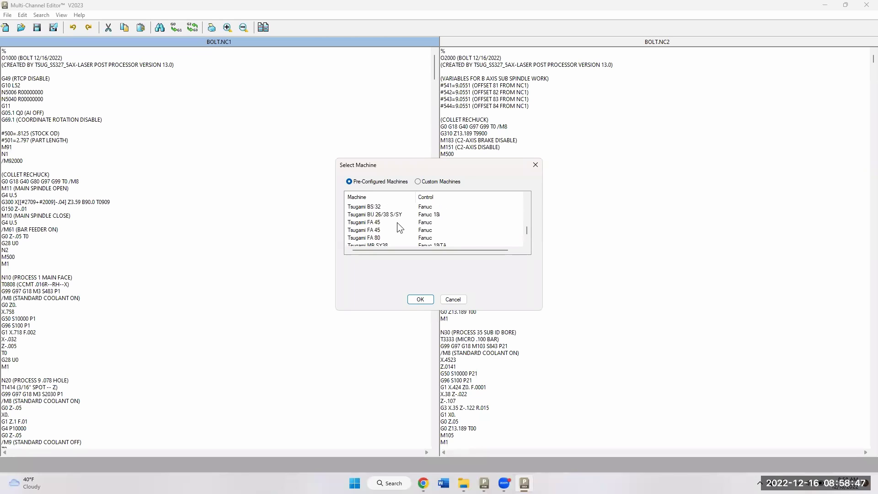
{"action": "scroll", "coordinate": [396, 223], "scroll_direction": "down", "scroll_amount": 3}
{"action": "scroll", "coordinate": [397, 222], "scroll_direction": "down", "scroll_amount": 2}
{"action": "left_click", "coordinate": [356, 239]}
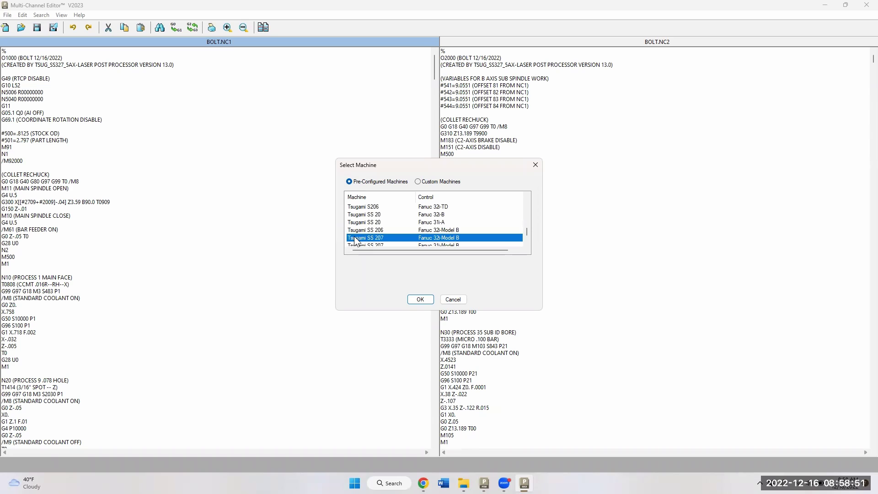
{"action": "left_click", "coordinate": [420, 299]}
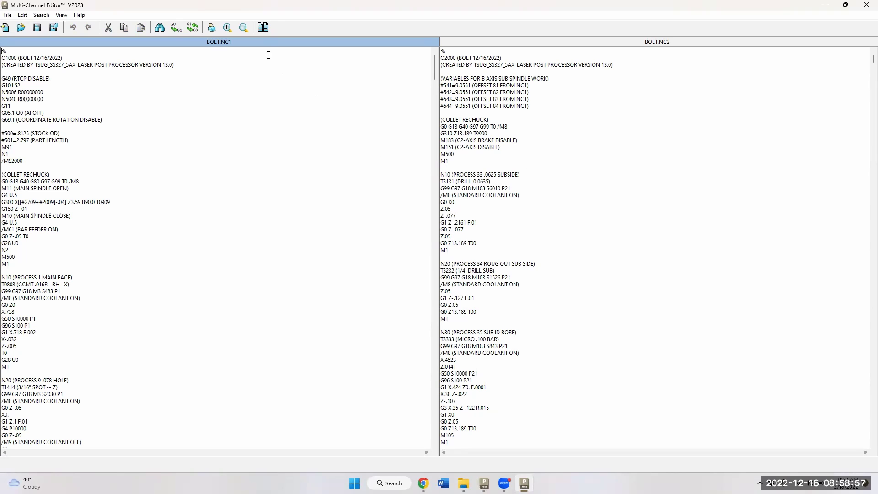
- Synchronize the BOLT.NC1 and BOLT.NC2 channels, examine their wait codes from the collet rechuck to the last drilling processes, and end the synchronized view
{"action": "left_click", "coordinate": [264, 28]}
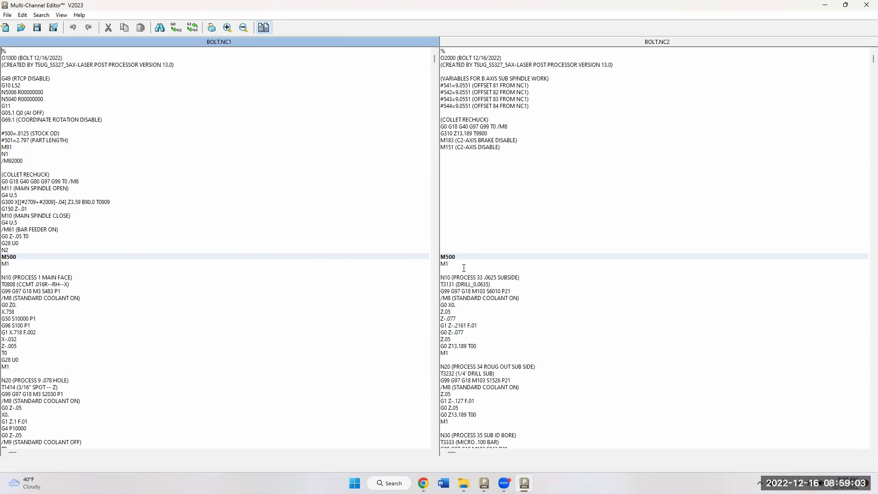
{"action": "scroll", "coordinate": [525, 248], "scroll_direction": "down", "scroll_amount": 7}
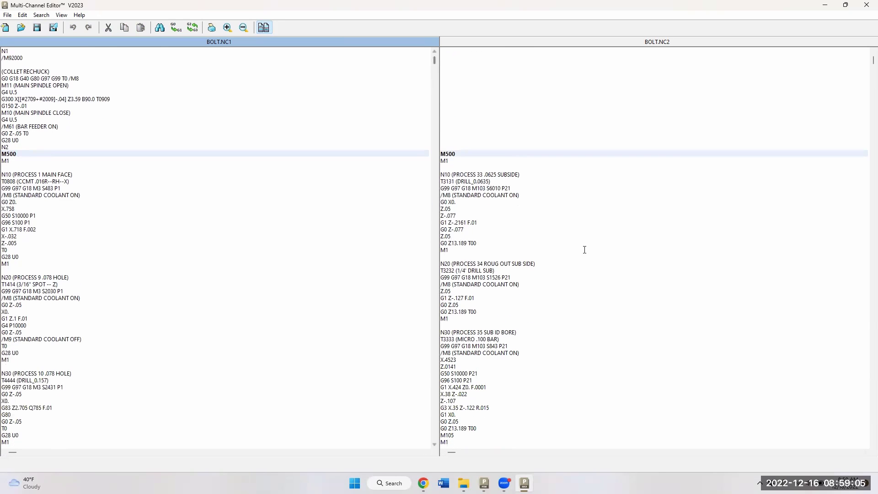
{"action": "scroll", "coordinate": [605, 246], "scroll_direction": "down", "scroll_amount": 16}
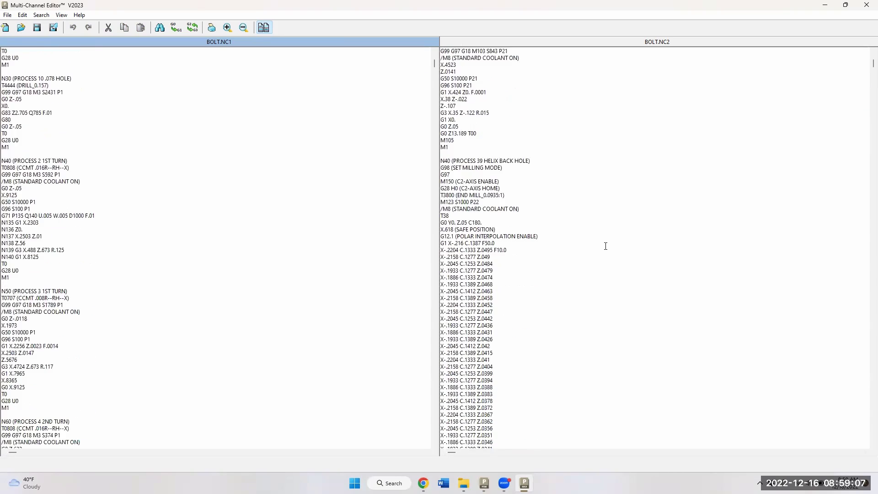
{"action": "scroll", "coordinate": [605, 246], "scroll_direction": "down", "scroll_amount": 18}
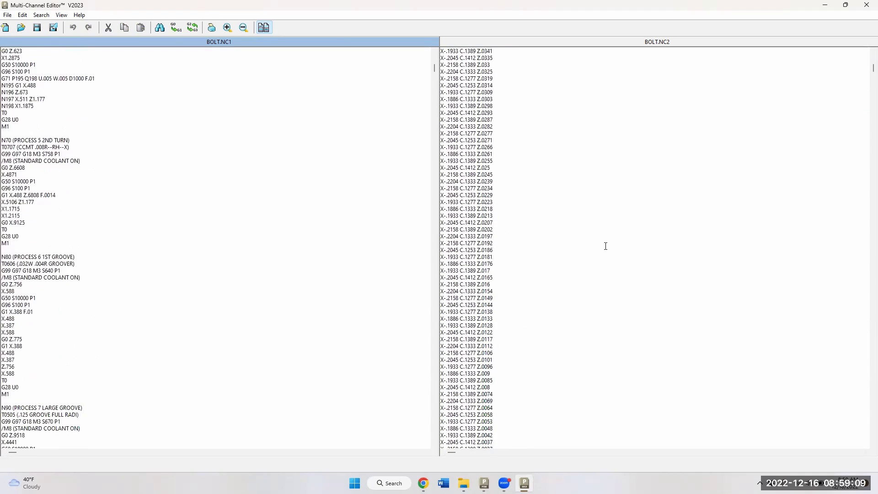
{"action": "left_click_drag", "start_coordinate": [435, 70], "coordinate": [430, 435]}
{"action": "scroll", "coordinate": [419, 302], "scroll_direction": "up", "scroll_amount": 2}
{"action": "scroll", "coordinate": [419, 302], "scroll_direction": "down", "scroll_amount": 4}
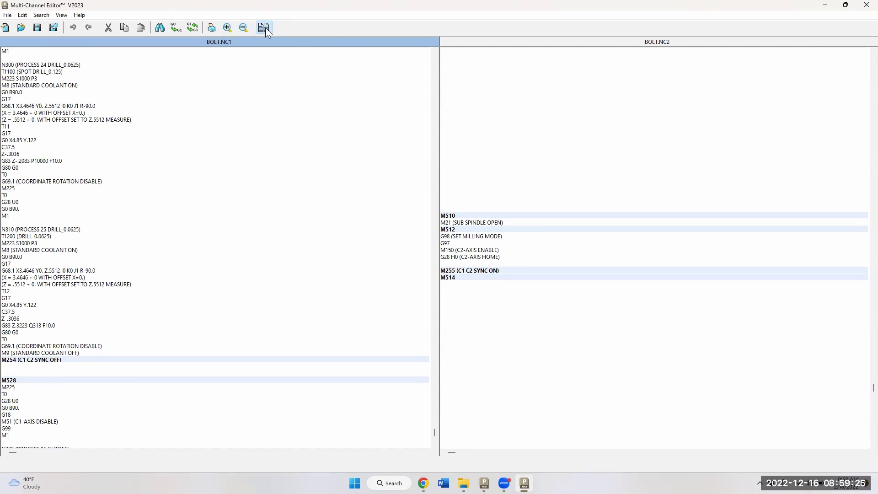
{"action": "scroll", "coordinate": [617, 196], "scroll_direction": "up", "scroll_amount": 4}
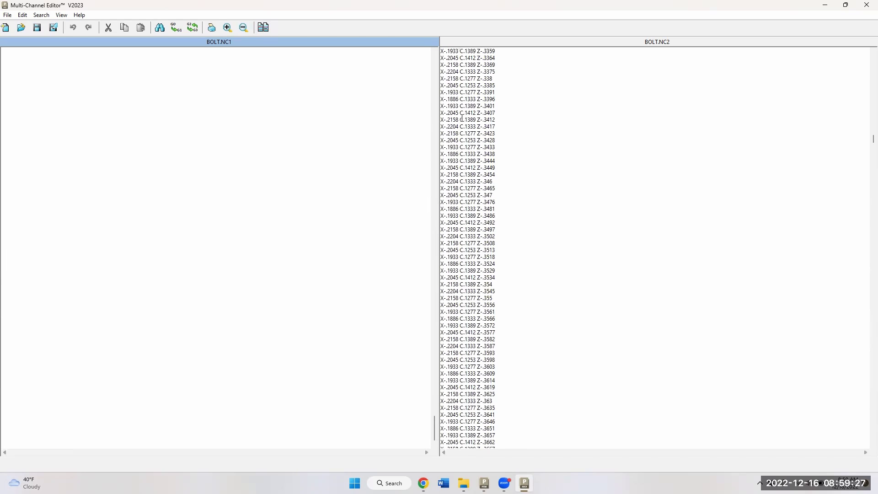
- Return both channels to their beginnings and review the sub-spindle code in BOLT.NC2 without synchronization
{"action": "left_click_drag", "start_coordinate": [436, 436], "coordinate": [442, 68]}
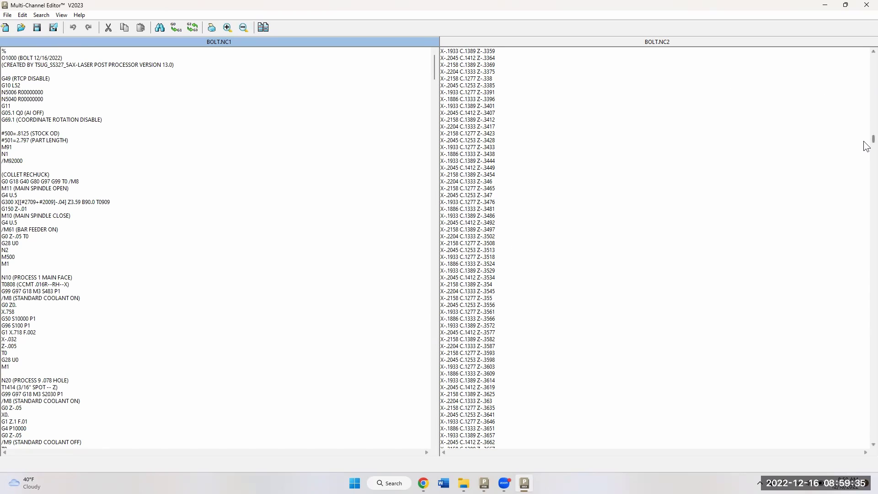
{"action": "left_click_drag", "start_coordinate": [873, 139], "coordinate": [872, 54]}
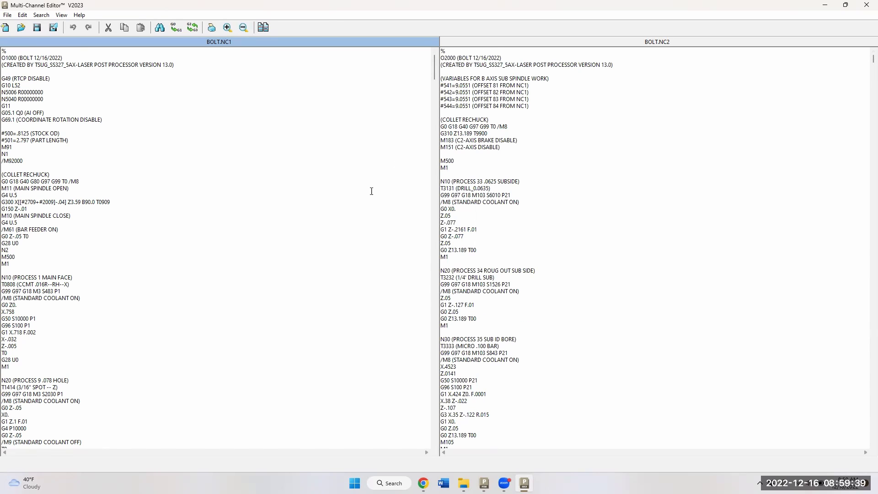
{"action": "scroll", "coordinate": [480, 215], "scroll_direction": "down", "scroll_amount": 4}
{"action": "scroll", "coordinate": [527, 311], "scroll_direction": "down", "scroll_amount": 20}
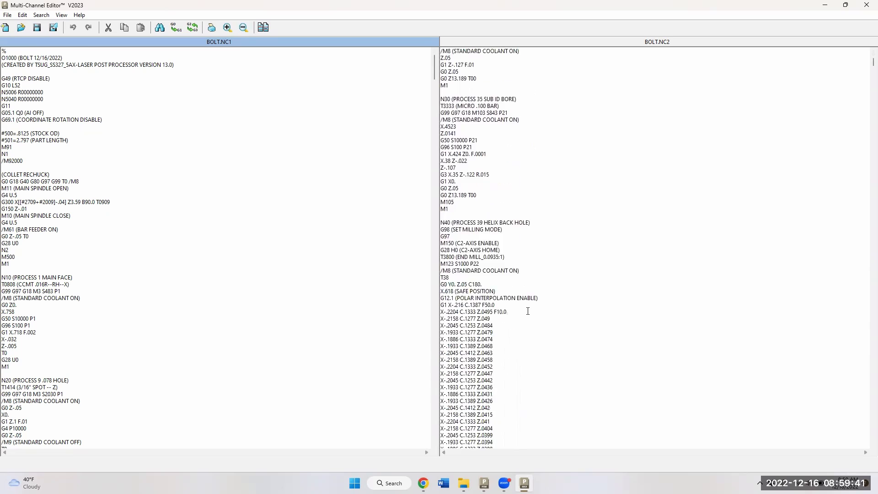
{"action": "scroll", "coordinate": [527, 310], "scroll_direction": "up", "scroll_amount": 20}
{"action": "left_click", "coordinate": [528, 311]}
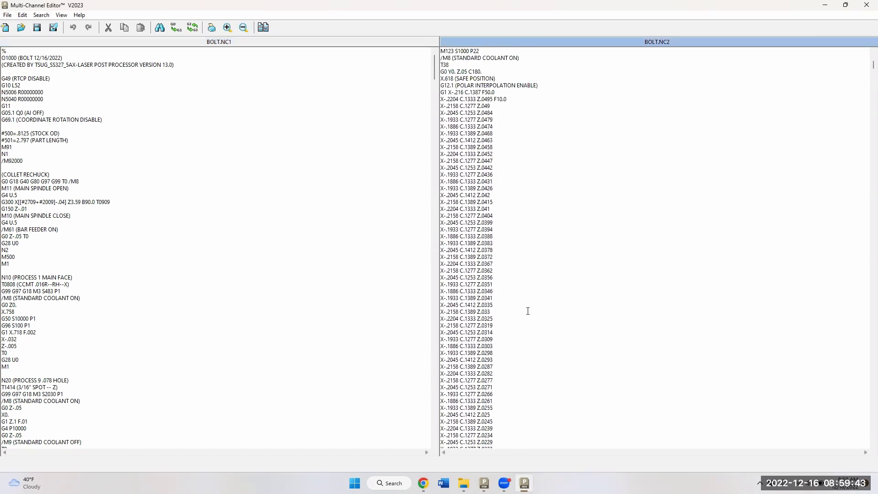
{"action": "scroll", "coordinate": [527, 311], "scroll_direction": "up", "scroll_amount": 6}
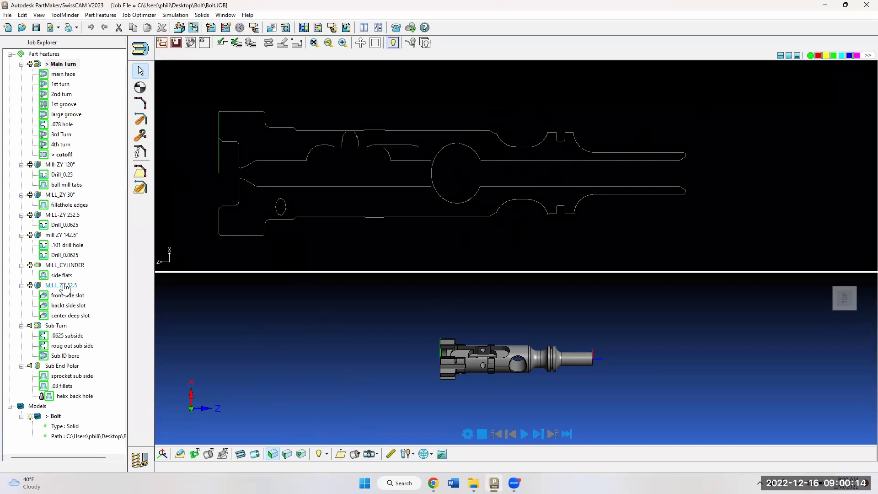
{"action": "left_click", "coordinate": [210, 27]}
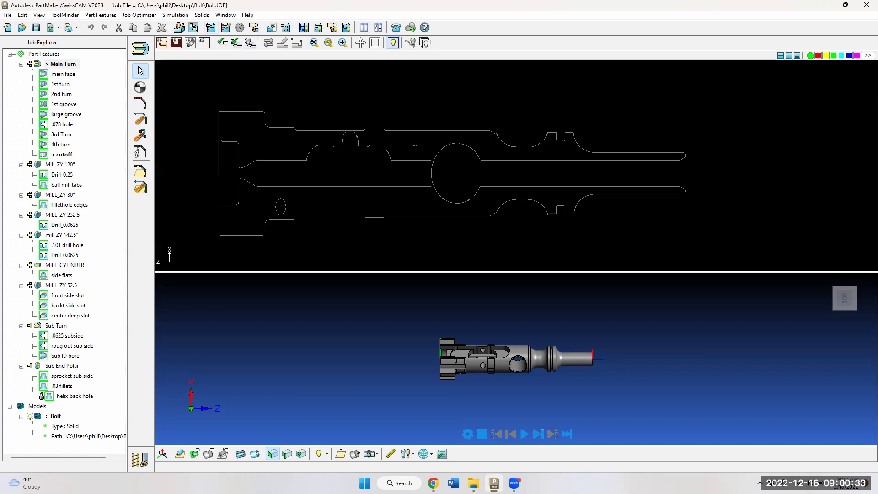